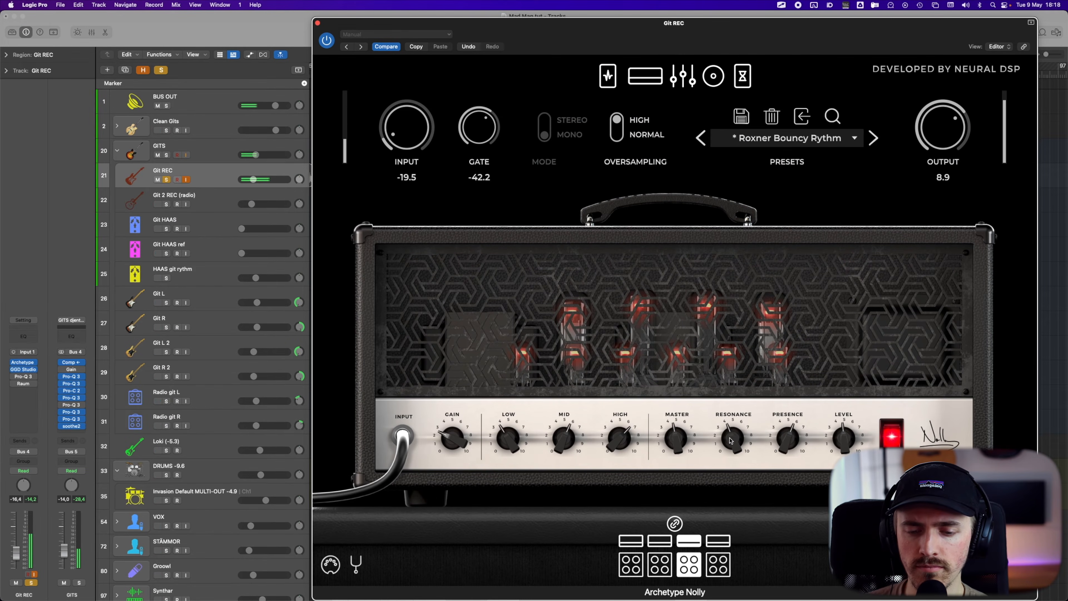
Step: Raise the amp head's Presence and return it to its original setting to compare the tone
left_click_drag(789, 450, 796, 393)
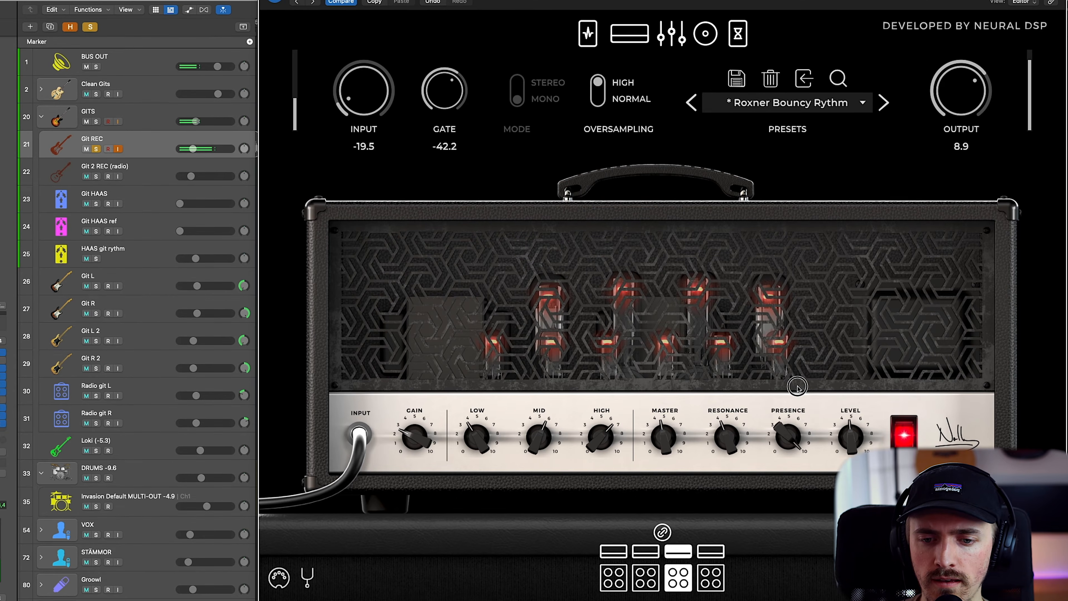
left_click_drag(797, 388, 790, 445)
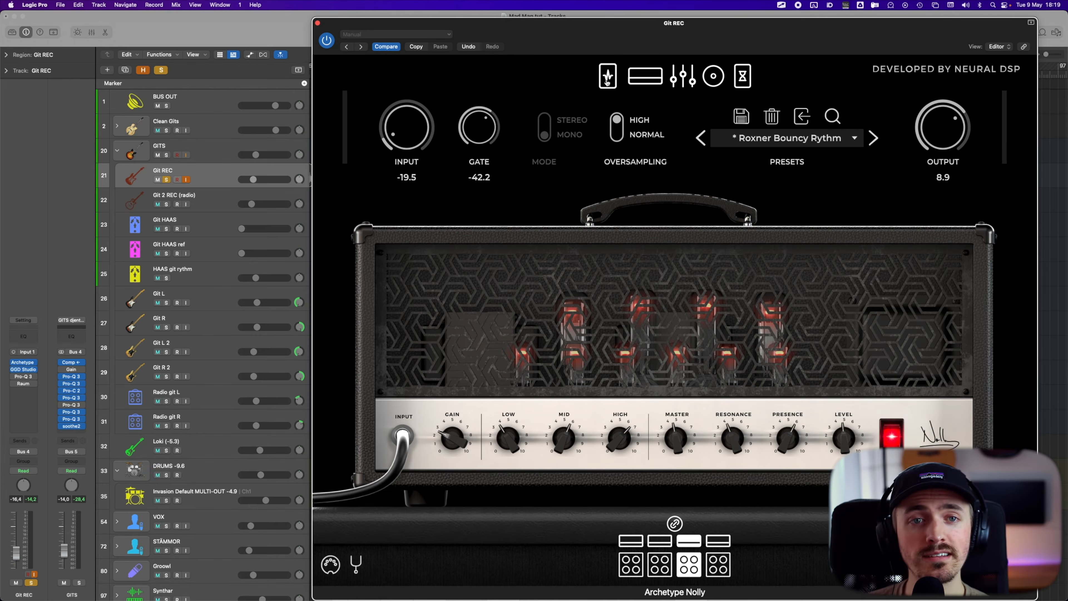
Step: In the amp plug-in's pedal section, switch Overdrive-1 and the Compressor off and back on to compare the sound
left_click(608, 77)
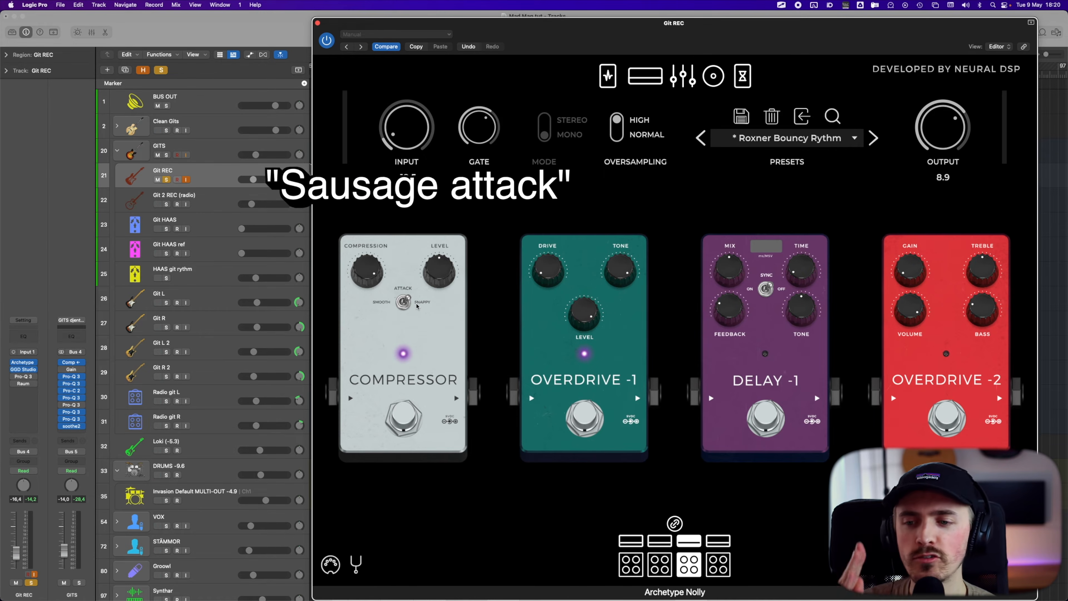
left_click_drag(543, 264, 553, 542)
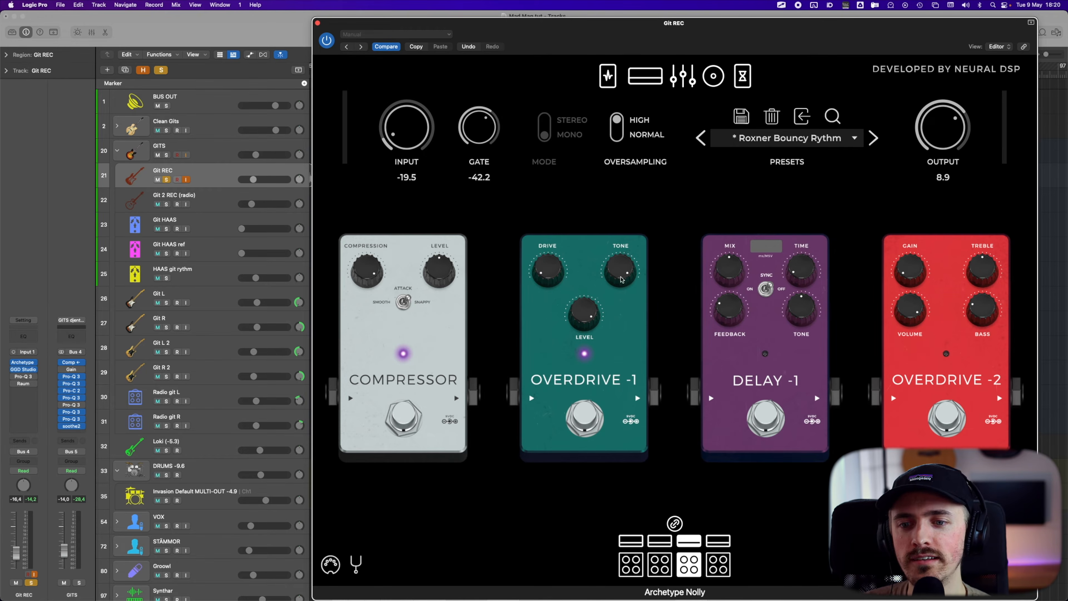
left_click_drag(620, 267, 635, 158)
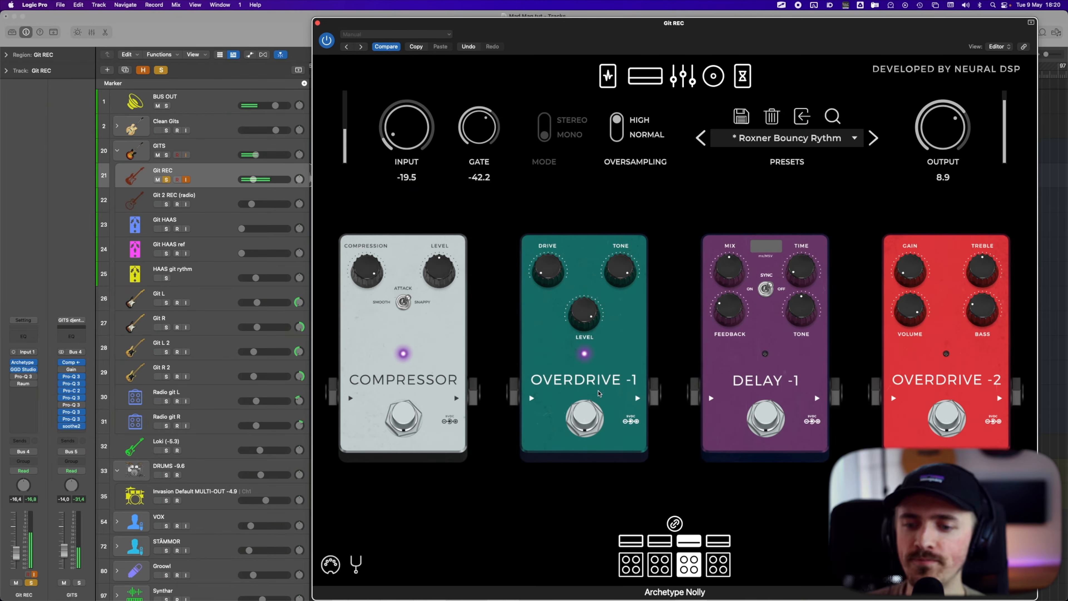
left_click(588, 420)
left_click(589, 420)
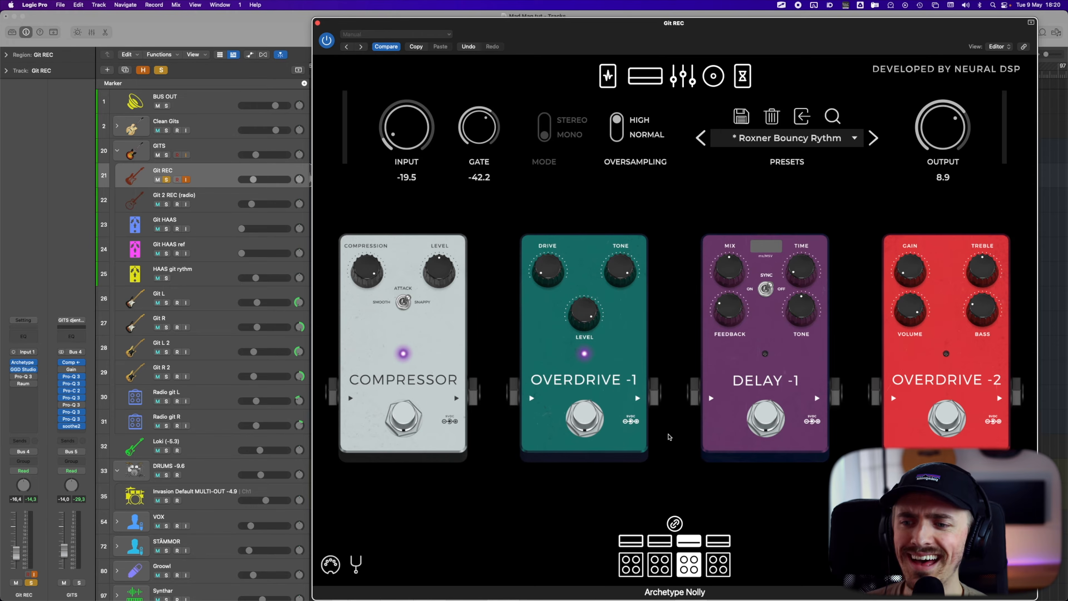
left_click(406, 421)
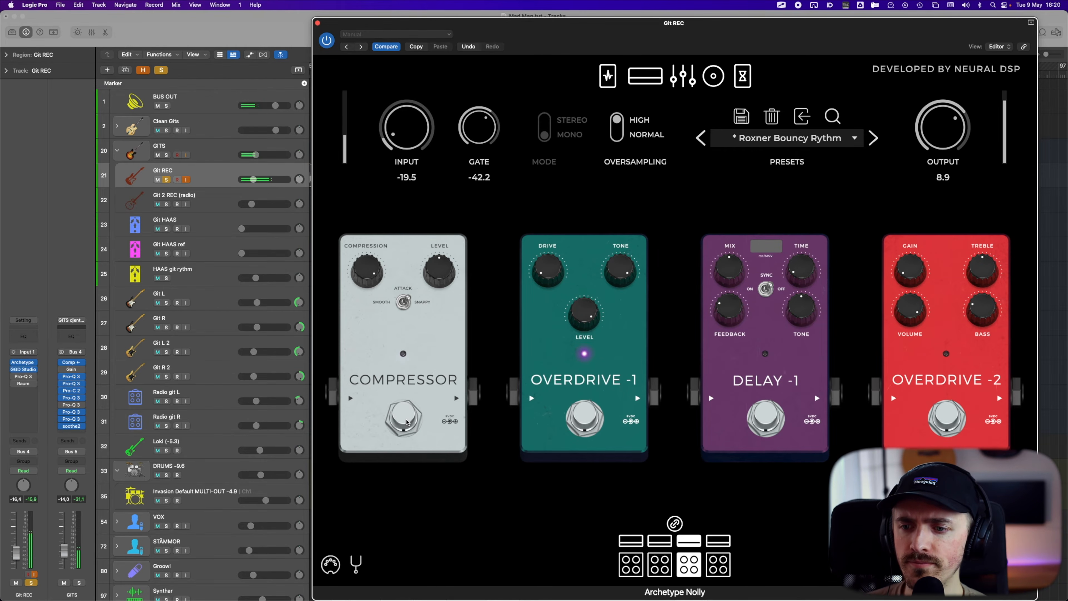
left_click(405, 421)
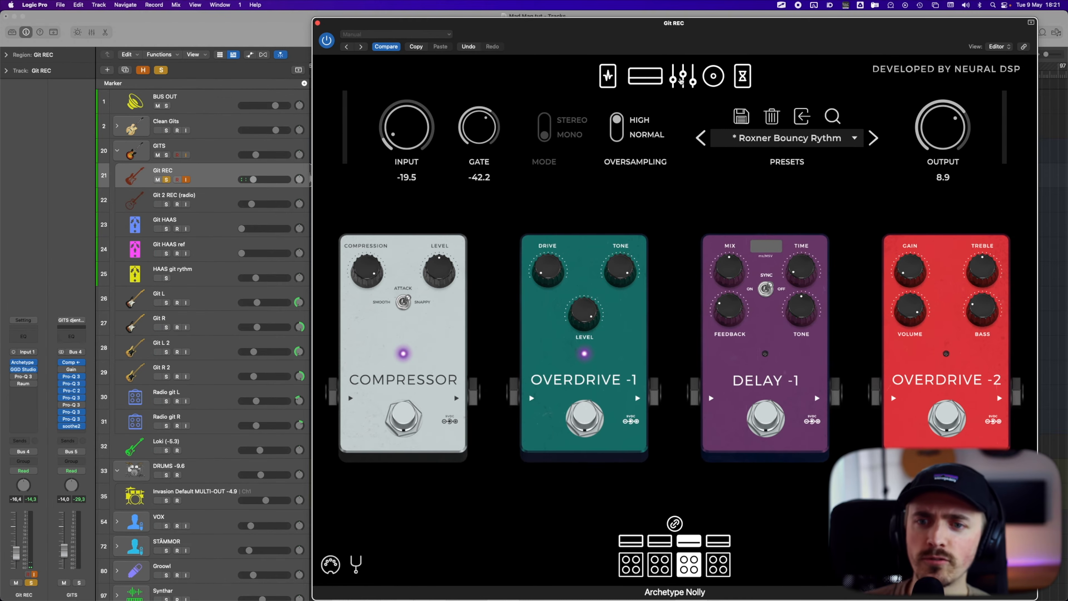
Step: Bring up the amp plug-in's graphic EQ and bypass and re-enable it twice to compare the guitar tone
left_click(679, 79)
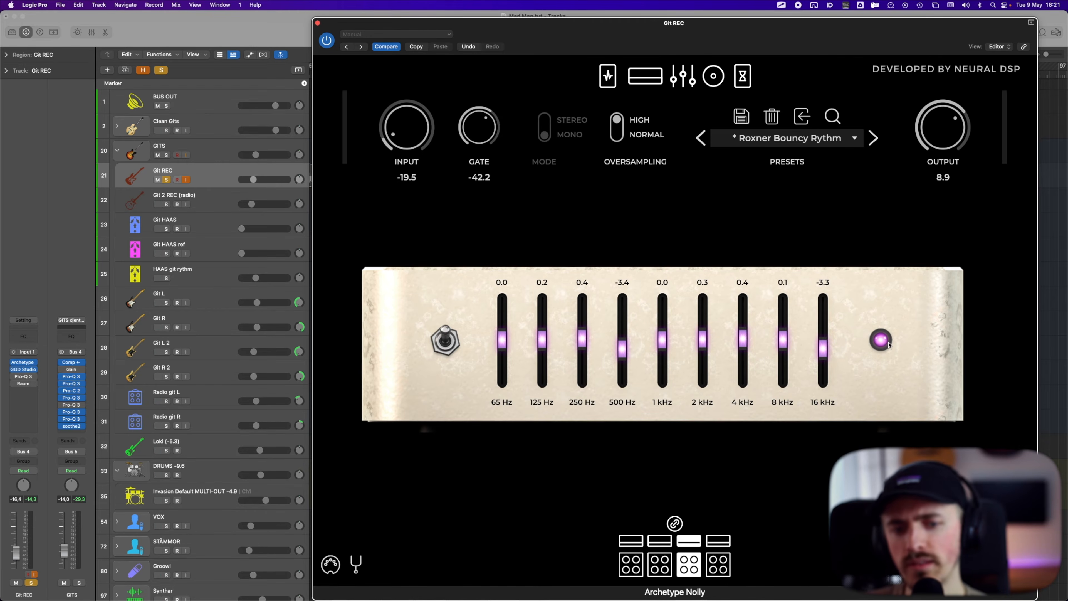
left_click(446, 341)
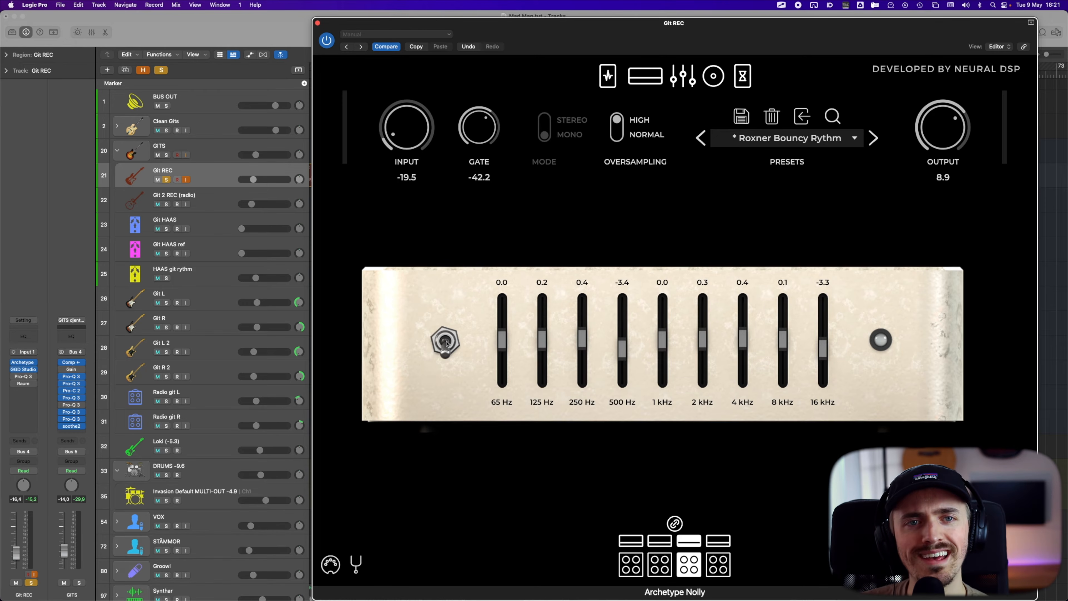
left_click(446, 342)
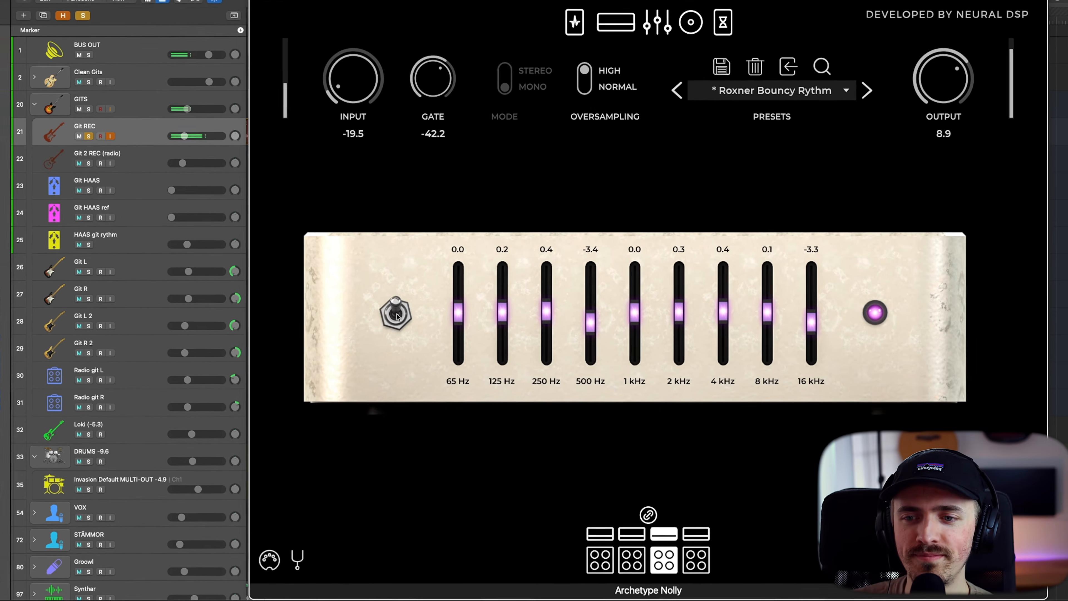
left_click(398, 316)
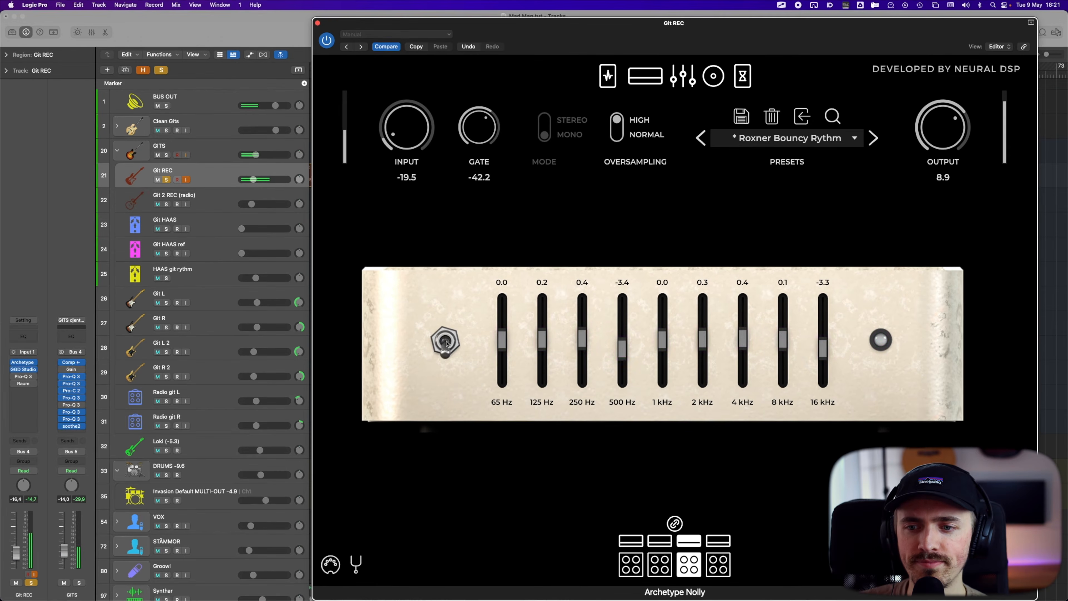
left_click(422, 330)
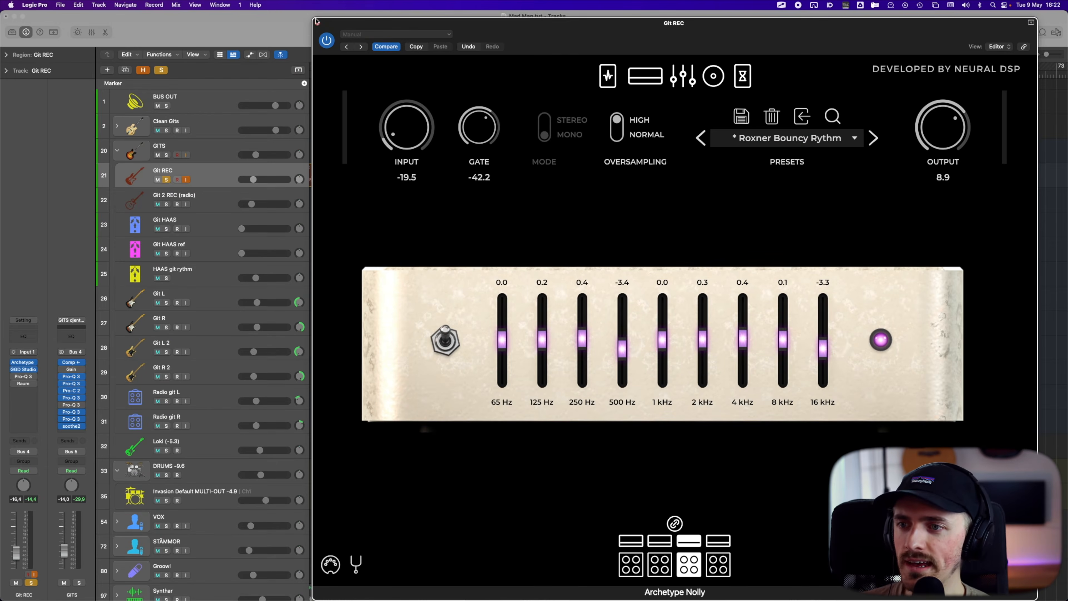
Step: Audition GGD Studio Cabs presets on Git REC, including Misha - Neumann's Land and Mid Gain Treasure, ending on Nolly - Down With The Thick
left_click(317, 24)
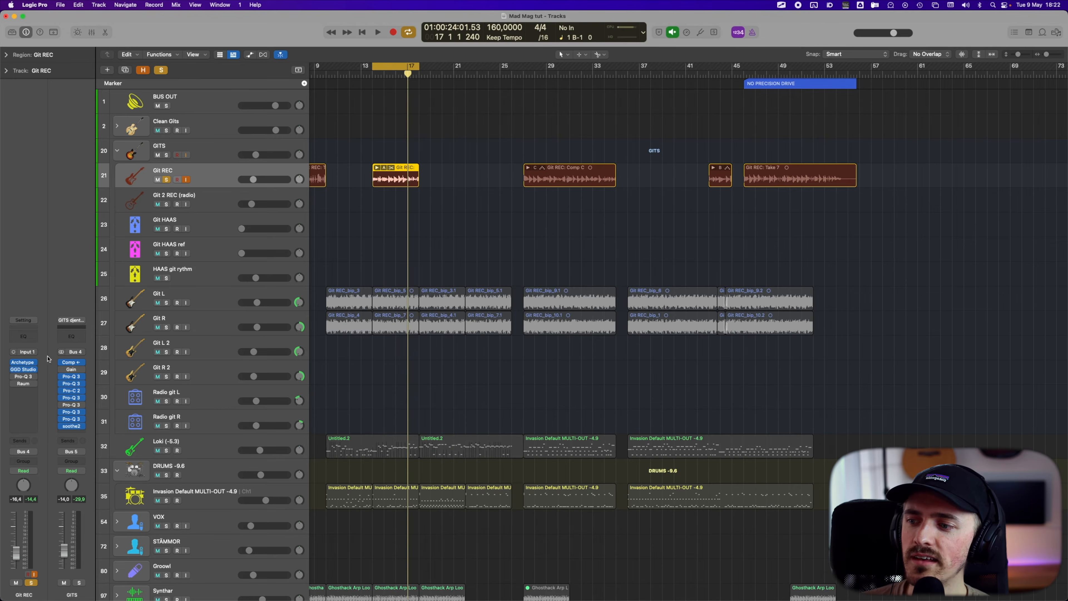
left_click(24, 369)
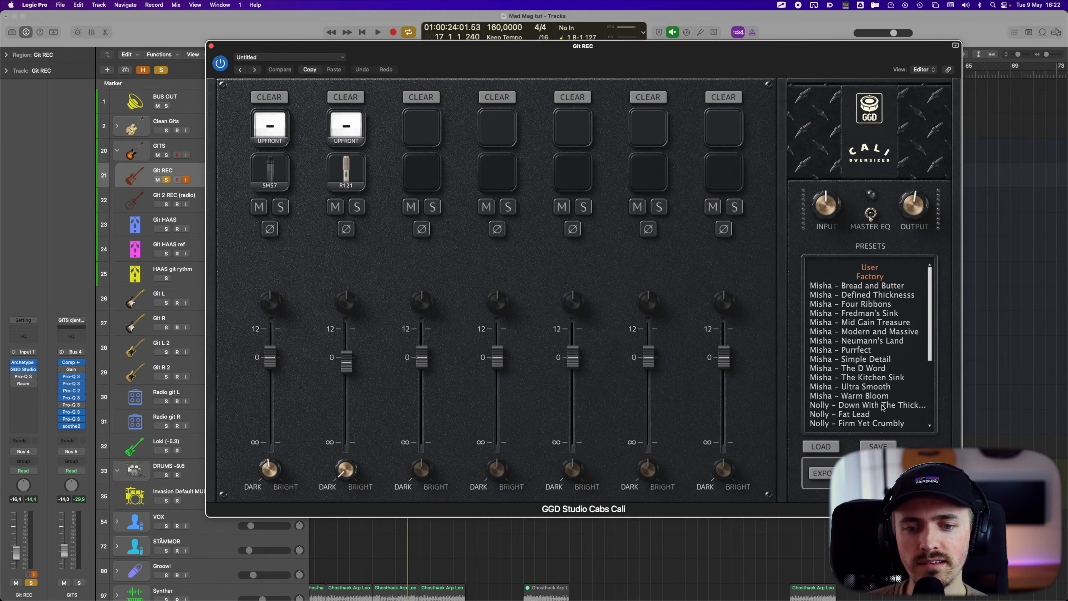
left_click(883, 406)
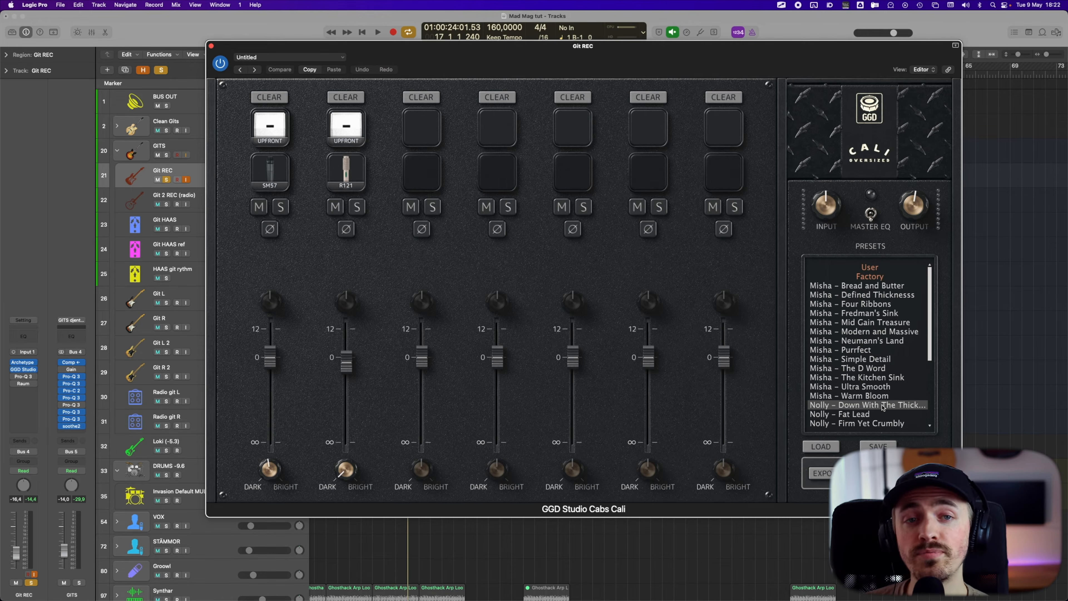
key("space")
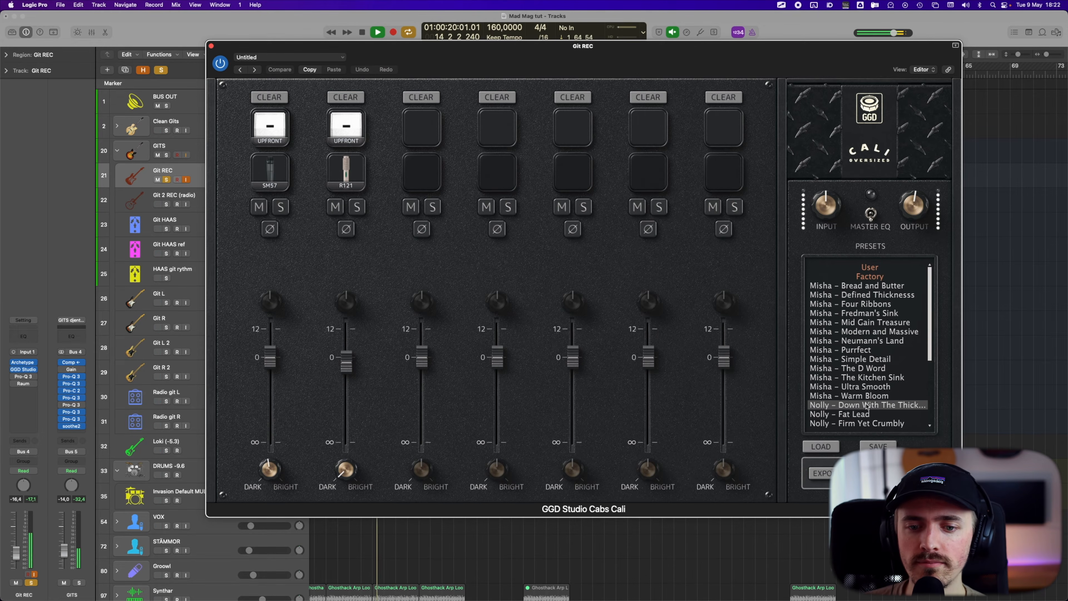
left_click(866, 395)
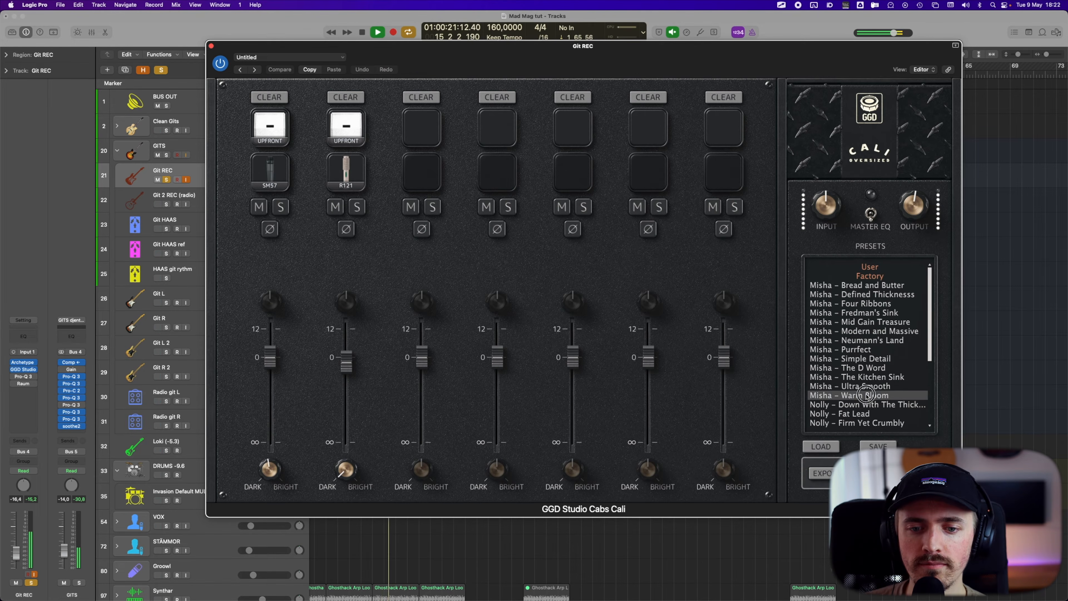
left_click(865, 340)
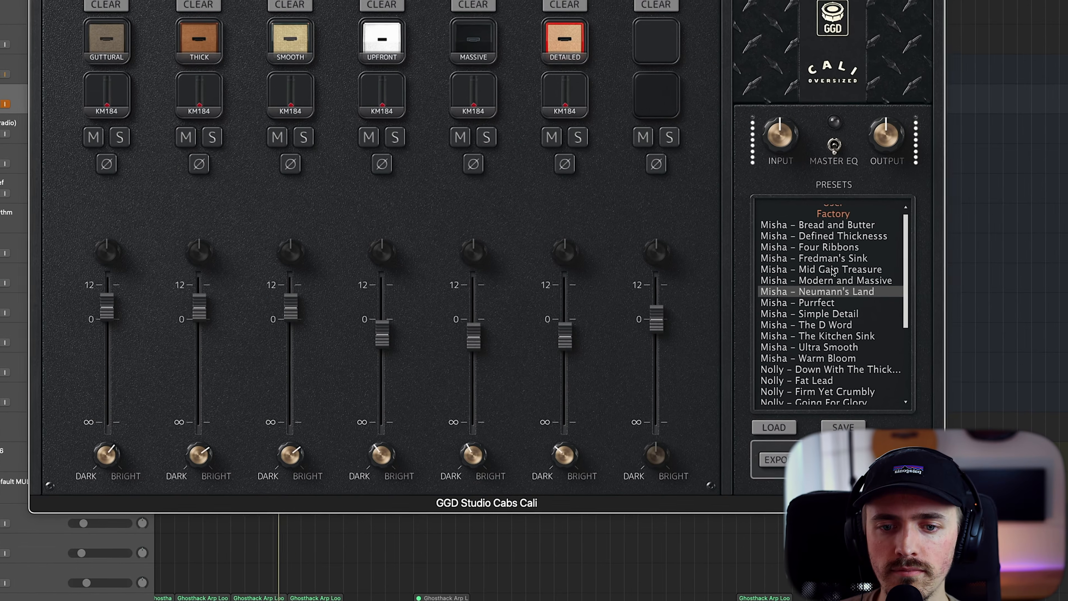
left_click(833, 272)
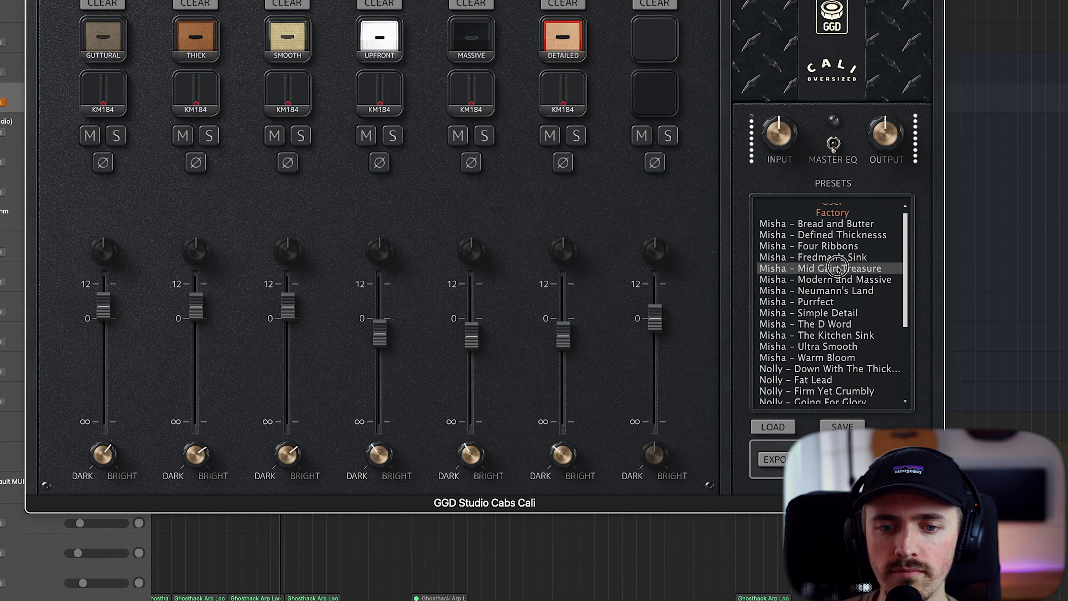
left_click(835, 369)
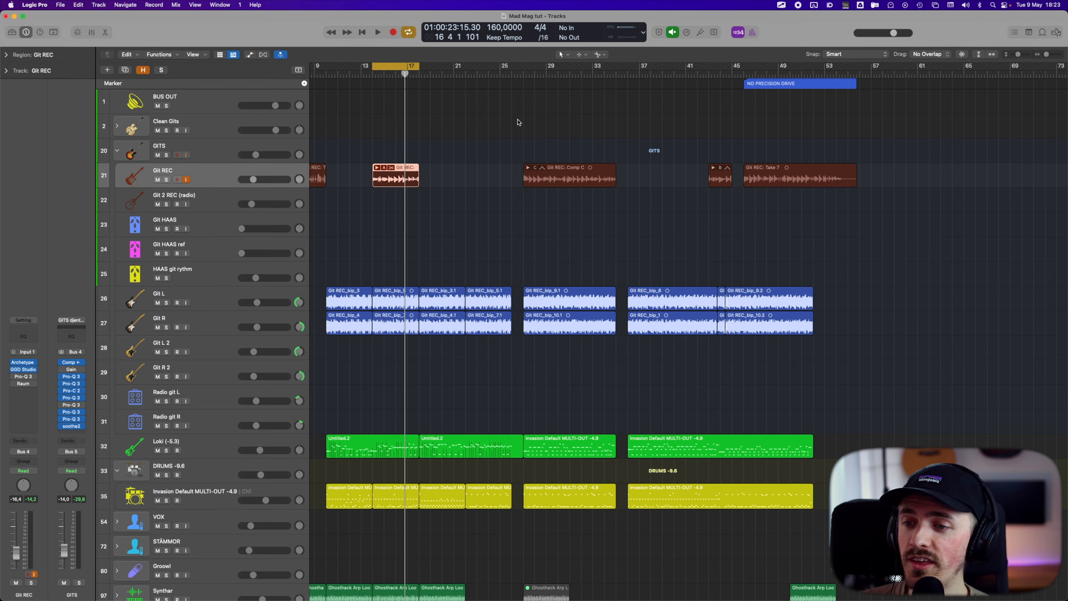
Step: Bounce the Git REC region within the cycle range in place onto the selected Git L 2 track, leaving the source, and delete the bounced copy
scroll(436, 196, "left", 4)
left_click(457, 206)
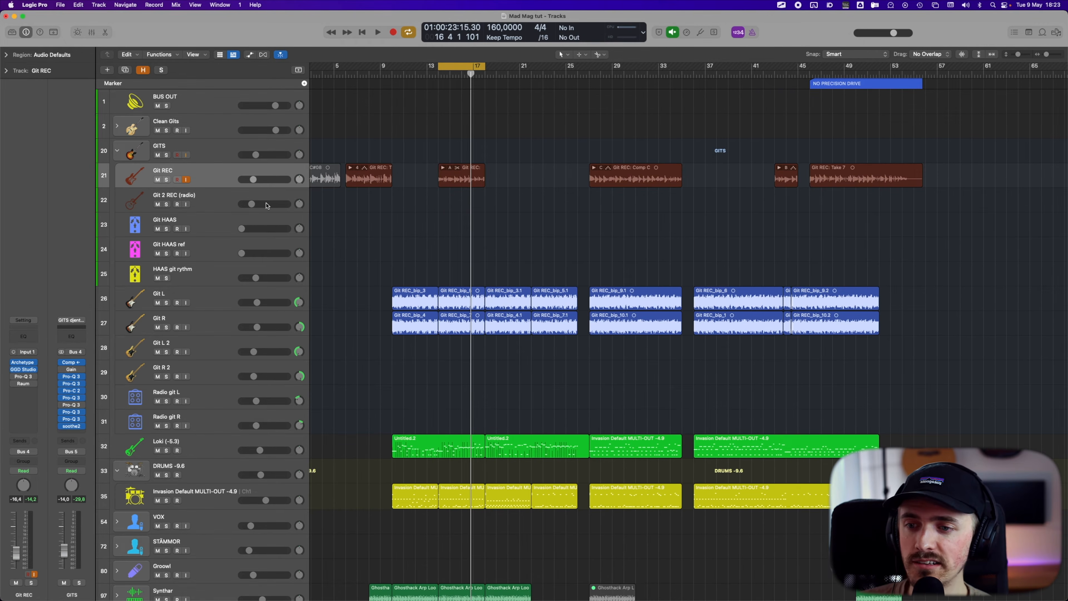
left_click(451, 175)
left_click(229, 352)
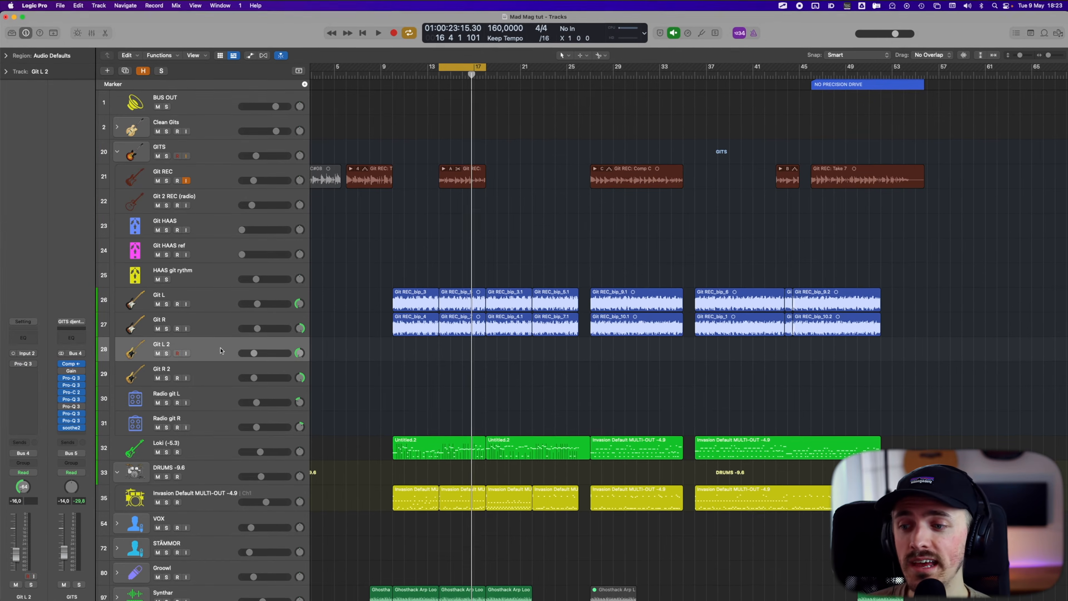
left_click(453, 182)
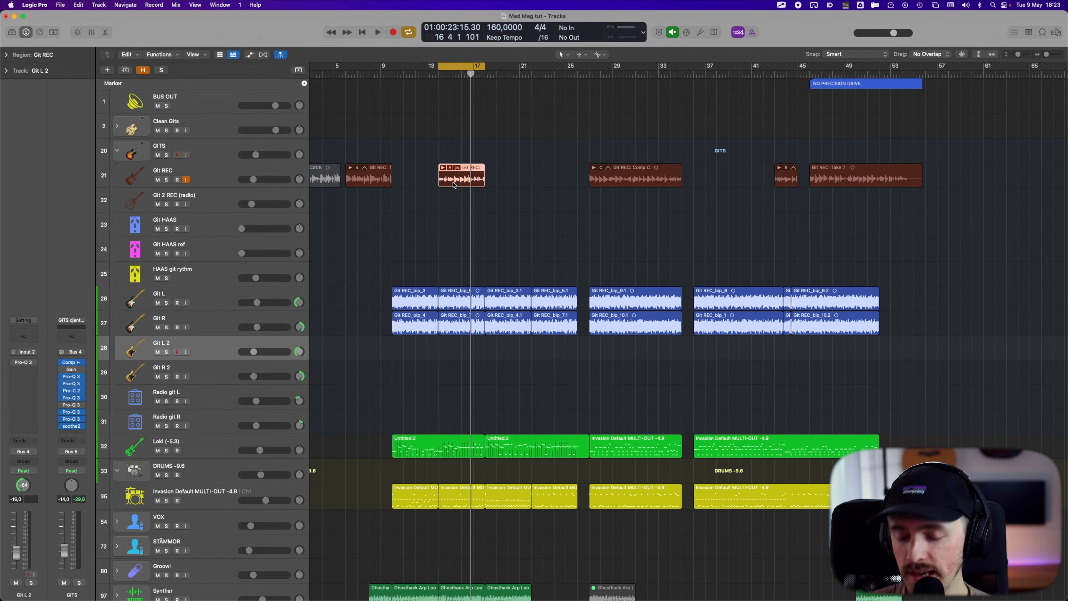
key("ctrl+b")
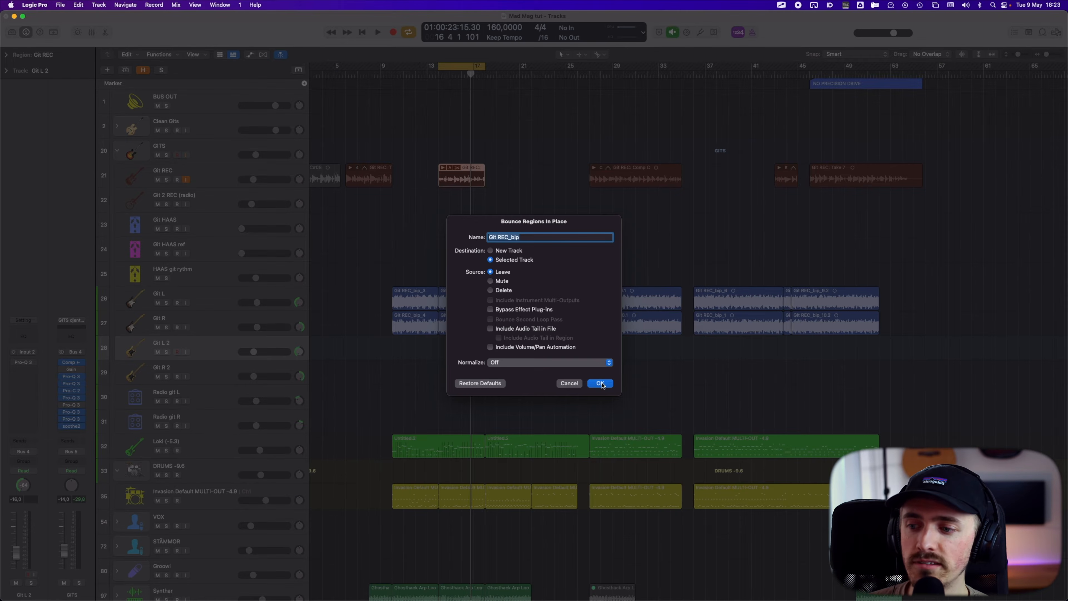
left_click(600, 384)
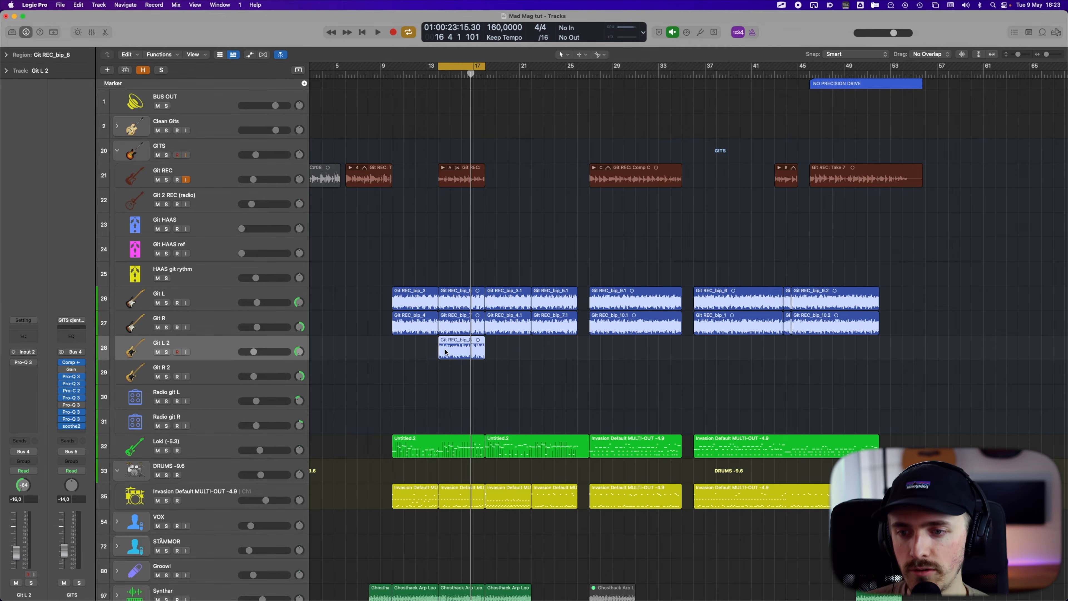
key("Delete")
Step: Mute the Git REC track, solo the GITS stack, and play back the bounced left and right rhythm guitars
left_click(158, 180)
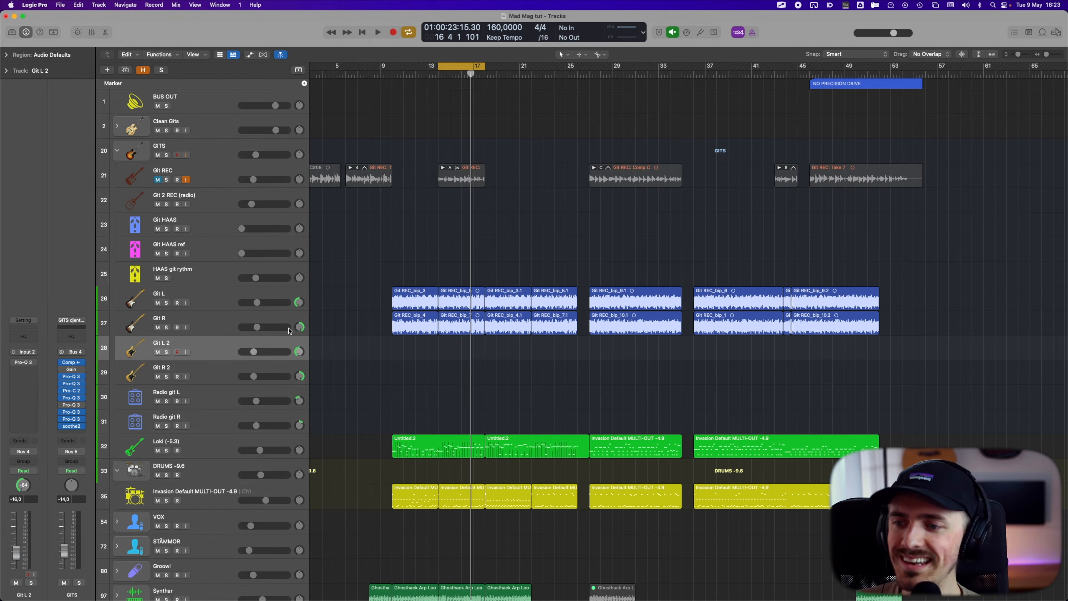
left_click(167, 155)
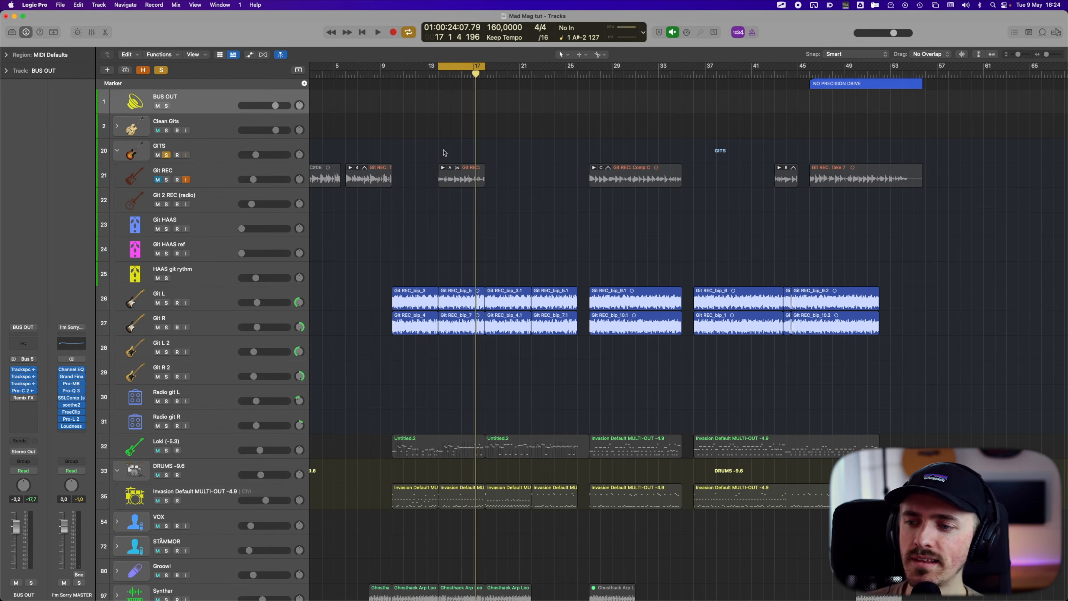
key("space")
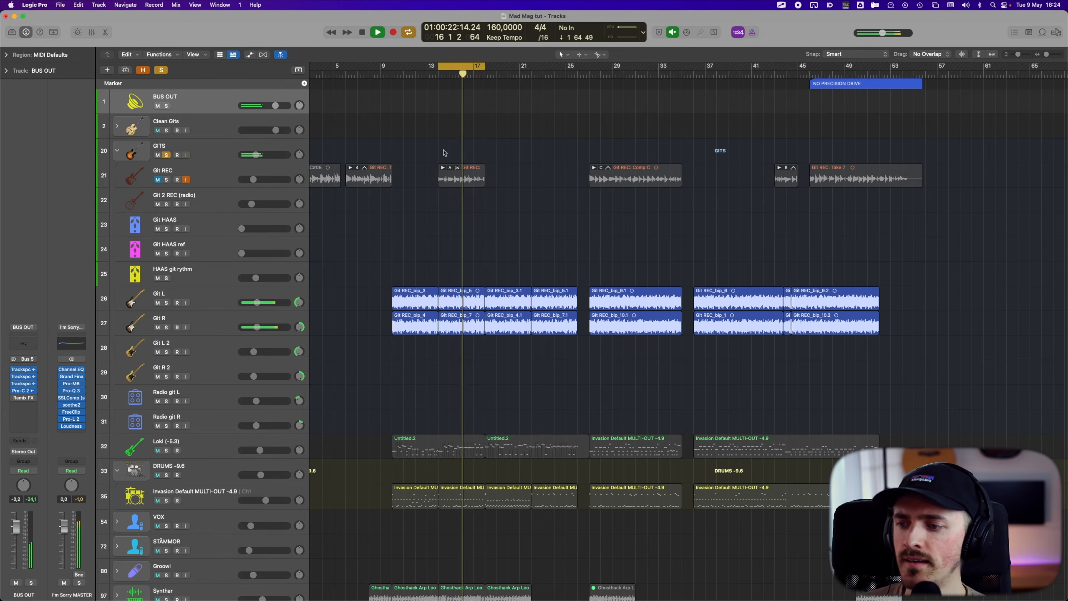
key("space")
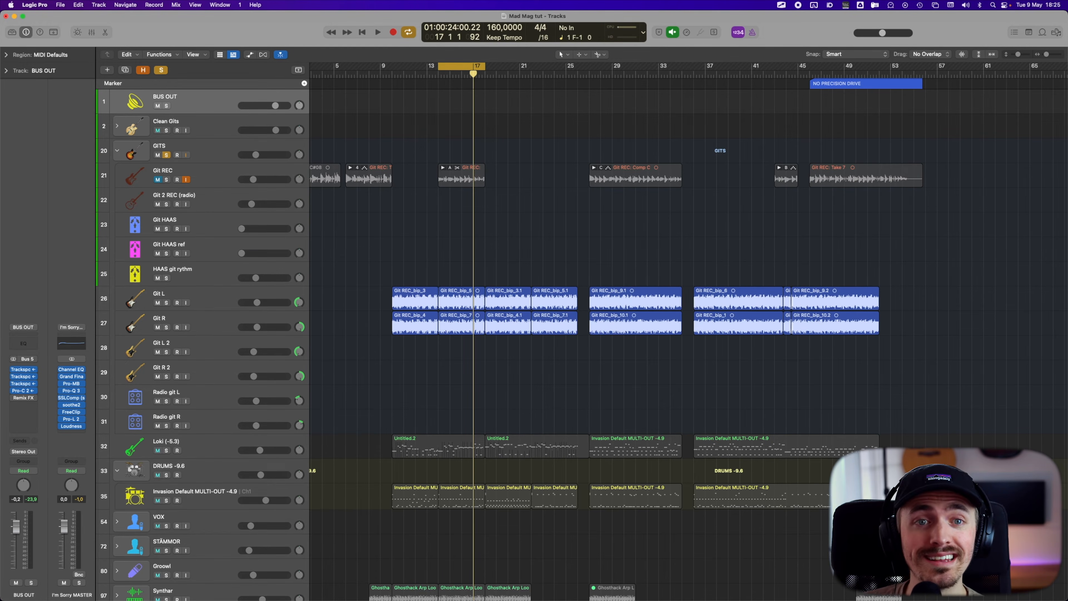
Step: Inspect the Pro-Q 3 EQ curve on the Git R track and close the plug-in
left_click(216, 154)
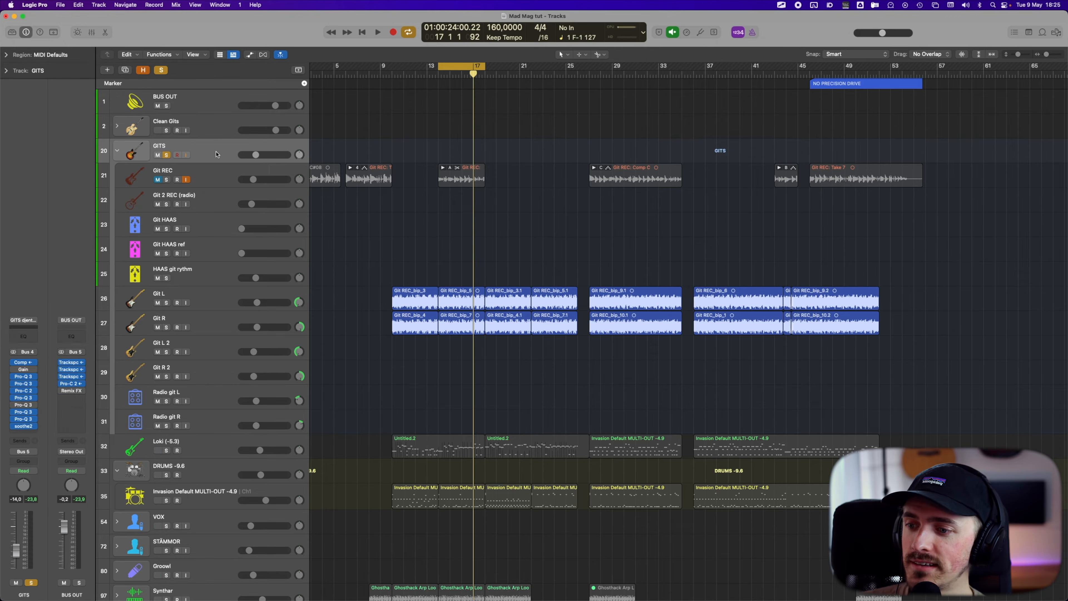
left_click(199, 300)
left_click(216, 326)
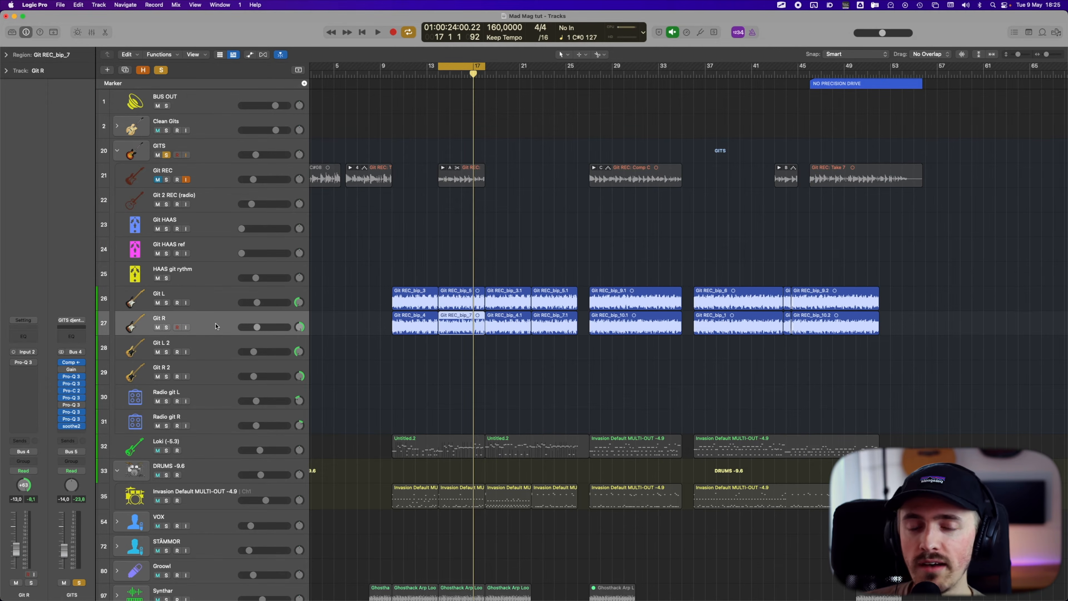
left_click(24, 363)
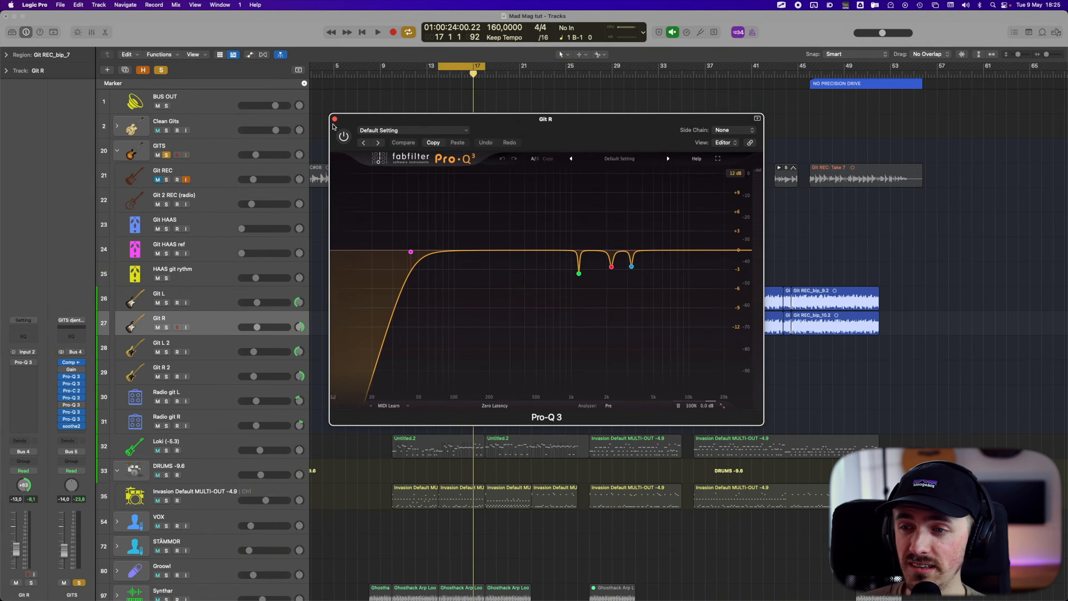
left_click(334, 119)
Step: Open the Compressor on the GITS stack to examine its settings
left_click(219, 150)
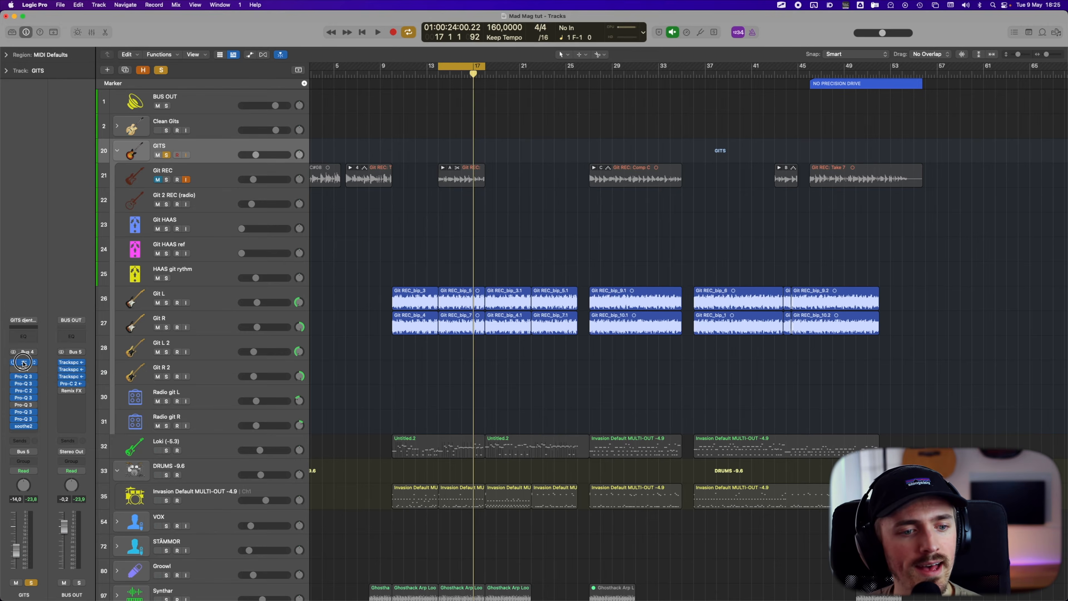
left_click(23, 362)
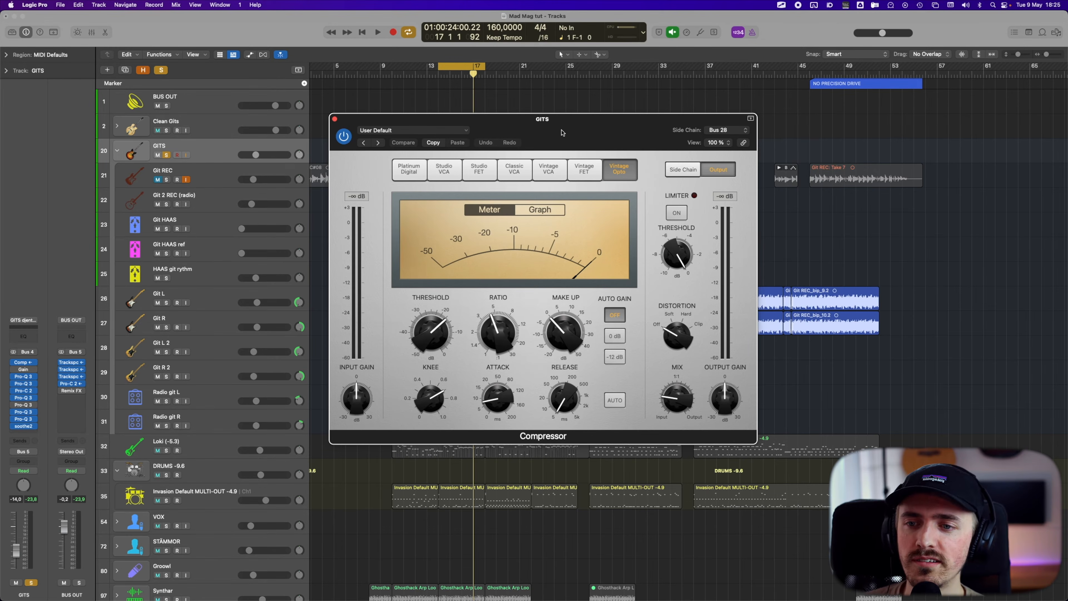
Step: Play the guitars through the GITS Compressor, first soloed and then unsoloed within the full mix
left_click_drag(561, 129, 549, 124)
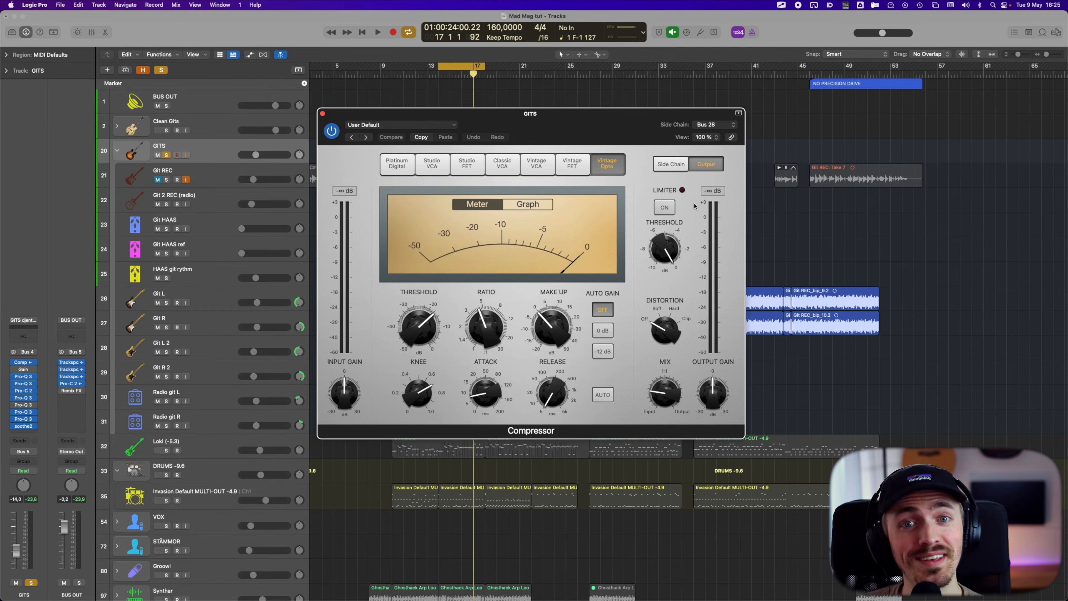
key("space")
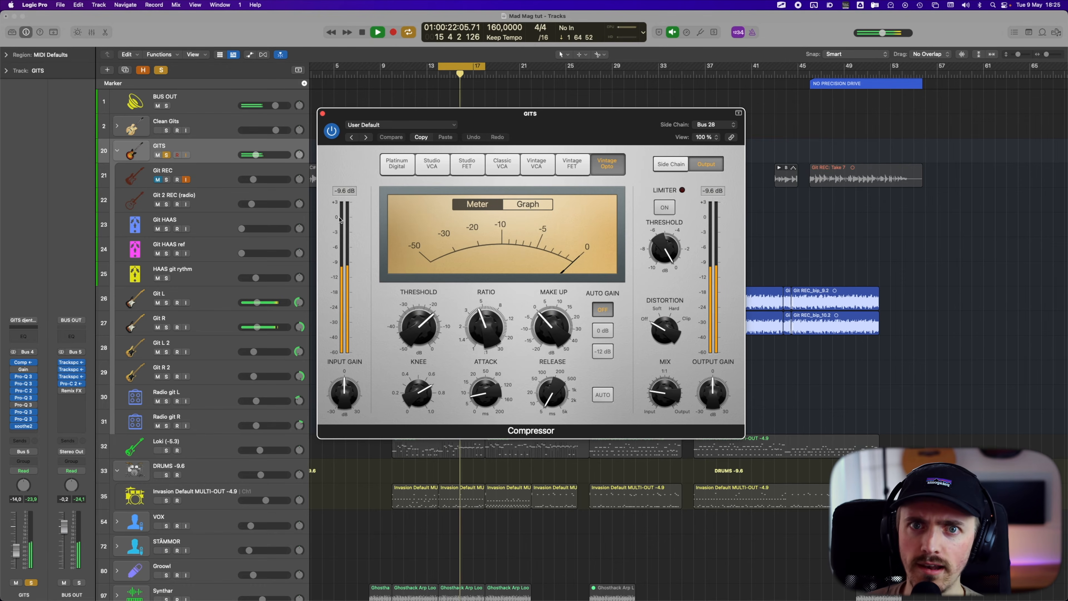
left_click(163, 69)
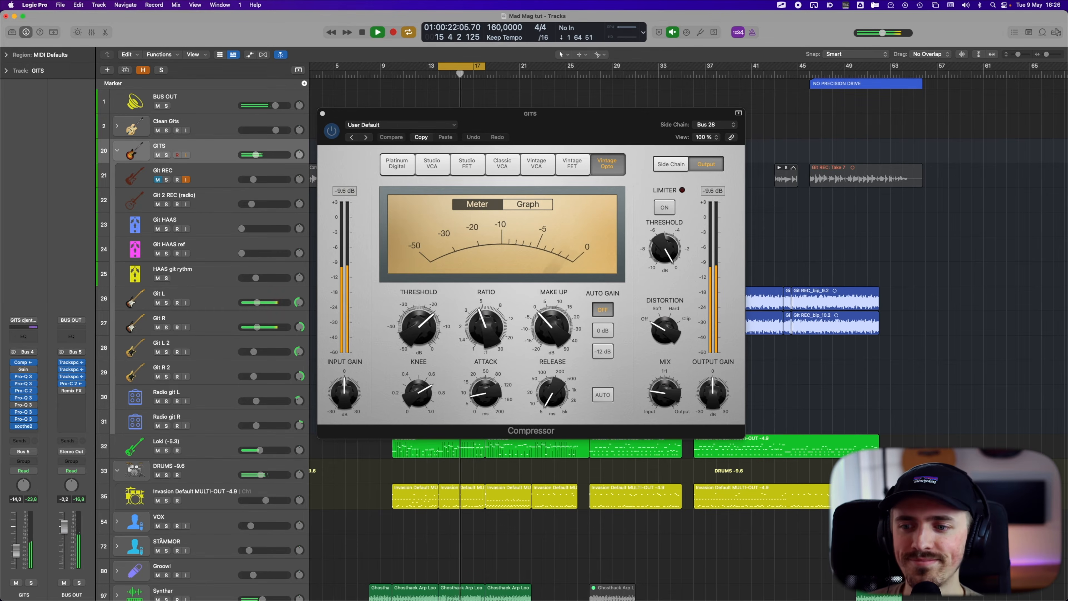
key("space")
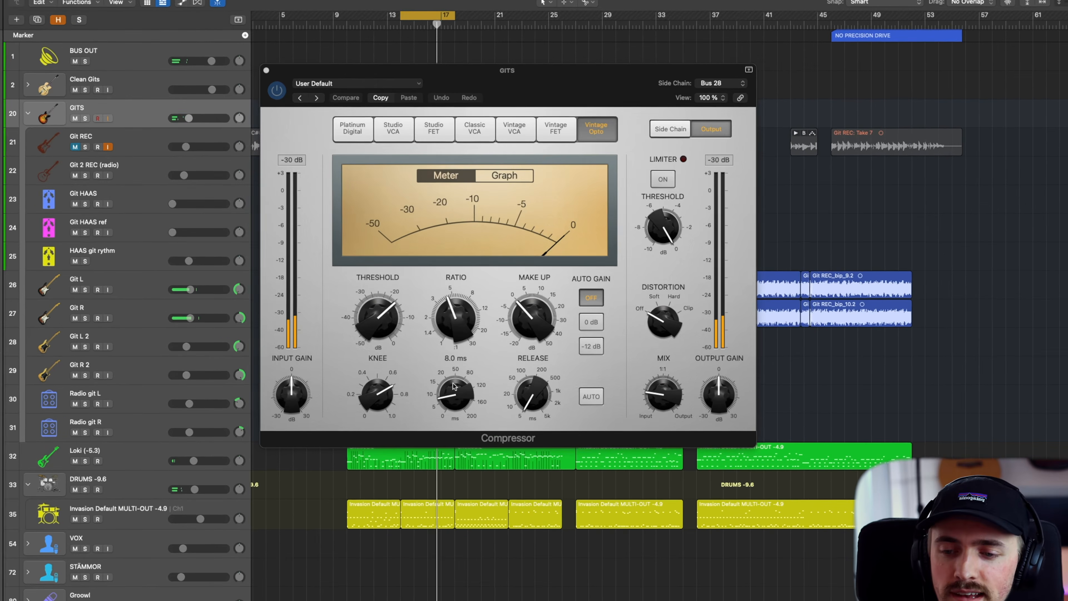
Step: Inspect the Compressor's release and knee controls while replaying the full mix, and close the plug-in
mouse_move(547, 392)
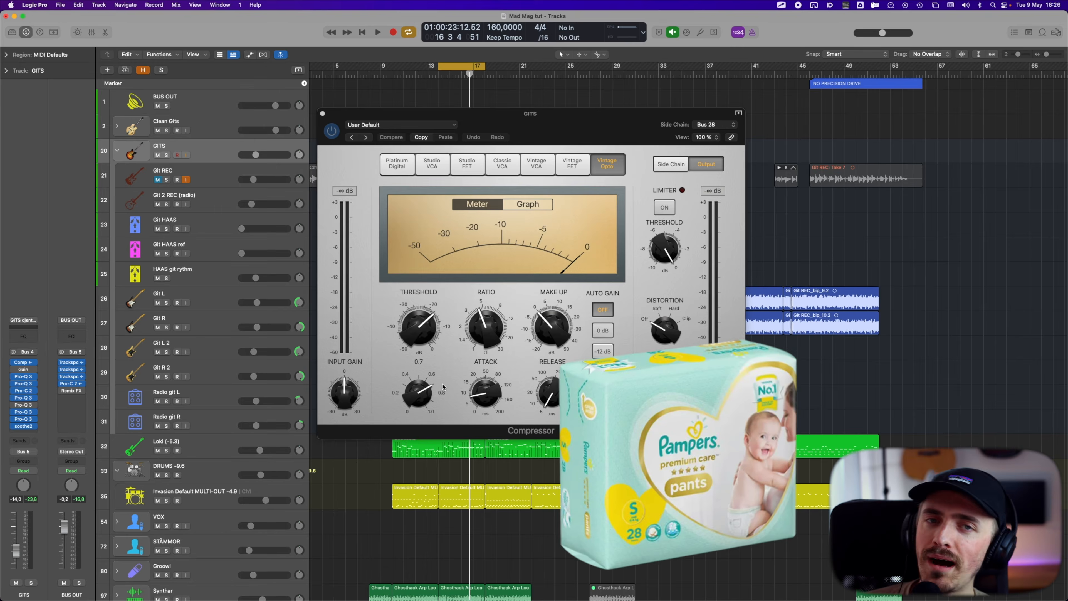
key("space")
mouse_move(477, 303)
key("space")
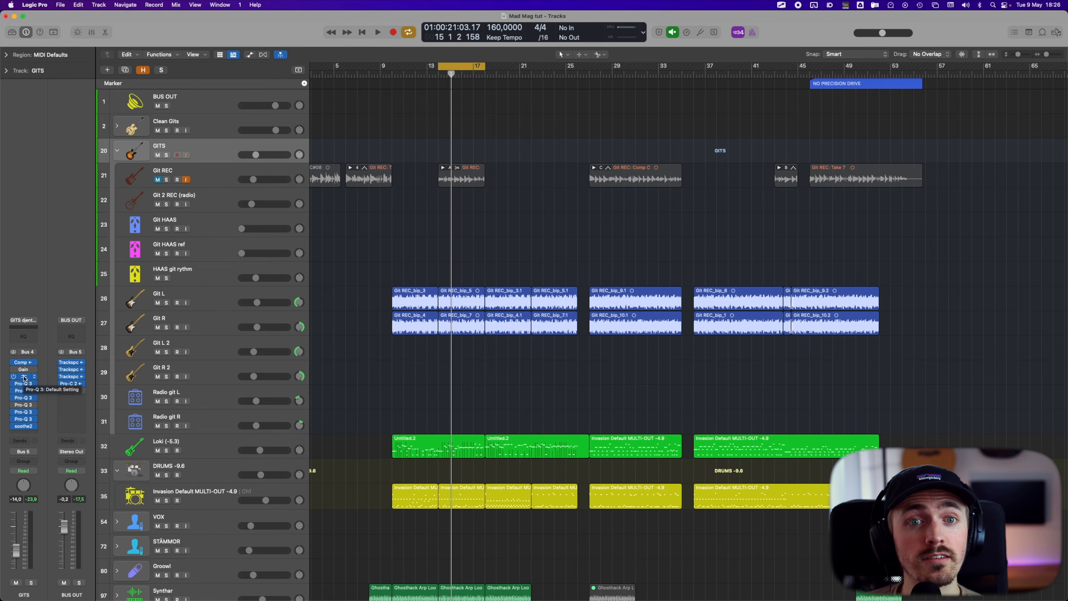
Step: Open the first Pro-Q 3 on the GITS stack and play the section with the stack soloed
left_click(24, 376)
key("space")
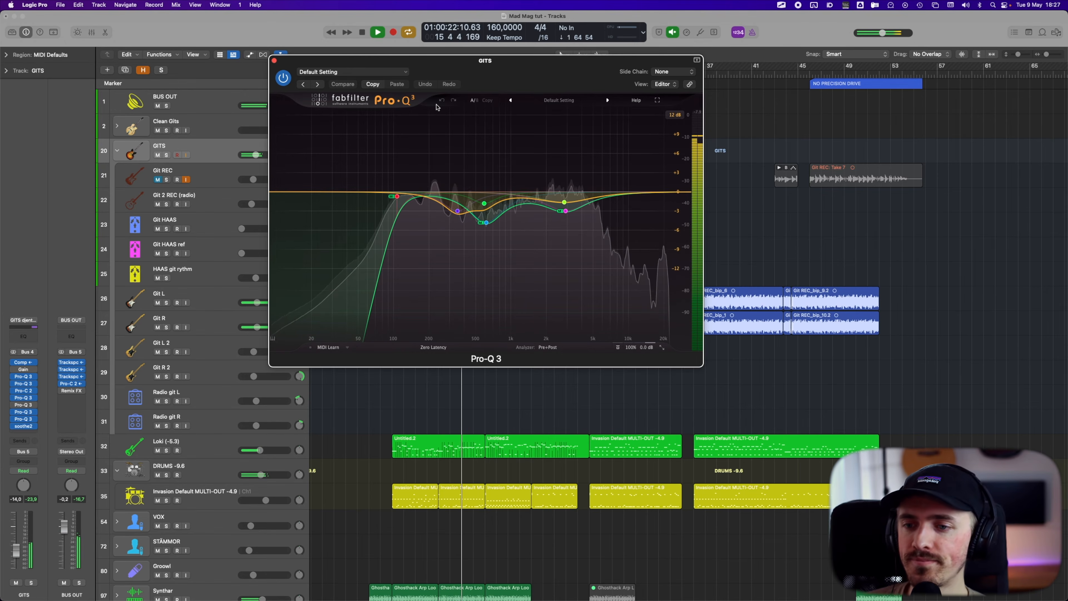
key("s")
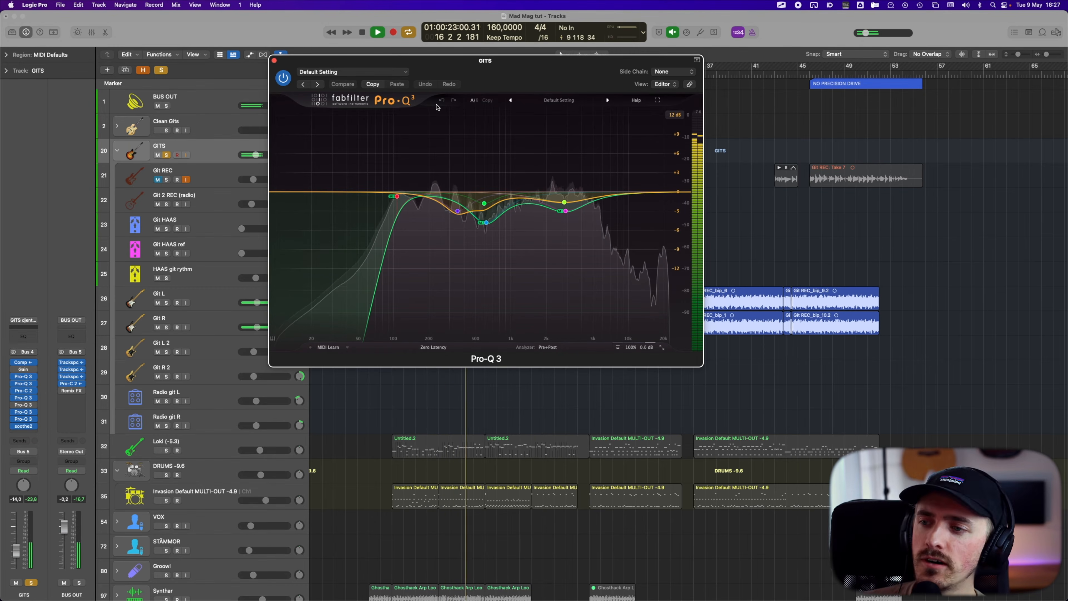
Step: Bypass every insert on the GITS stack except the first Pro-Q 3 and inspect that EQ's cut bands
left_click_drag(13, 362, 12, 425)
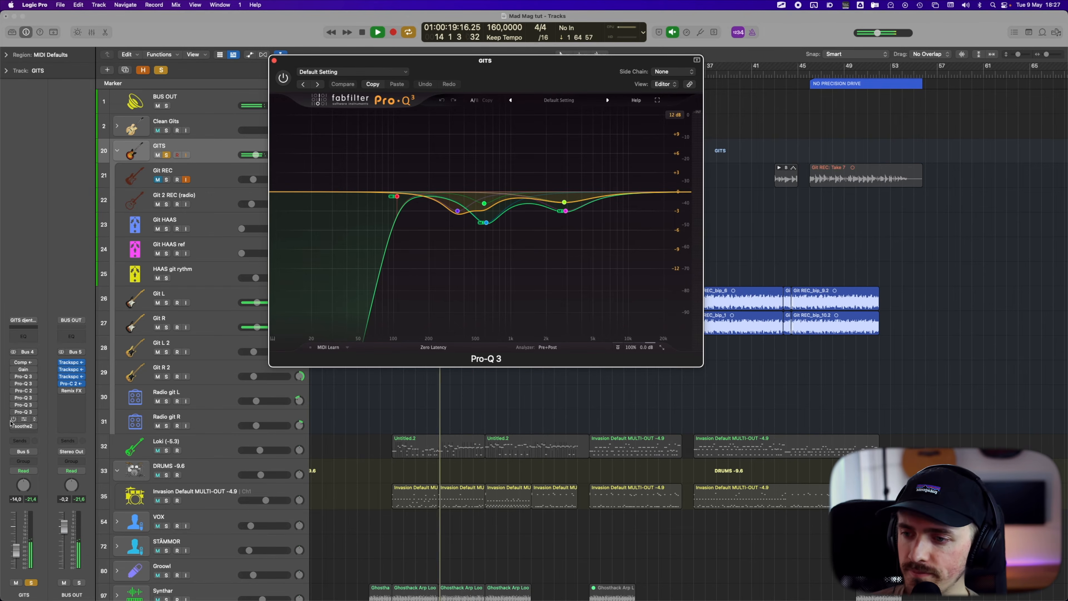
left_click(13, 376)
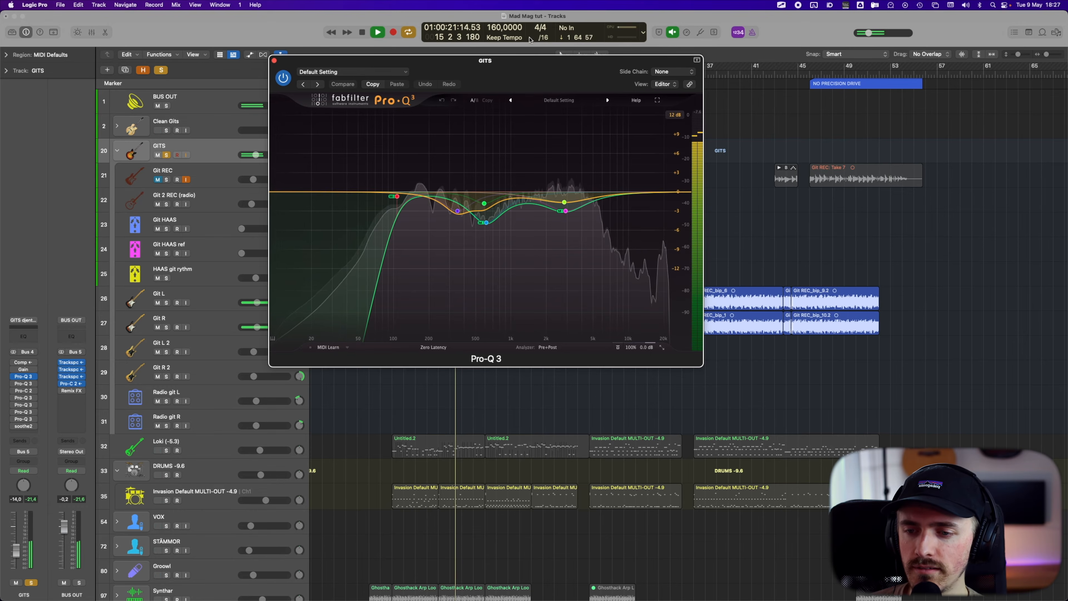
mouse_move(566, 213)
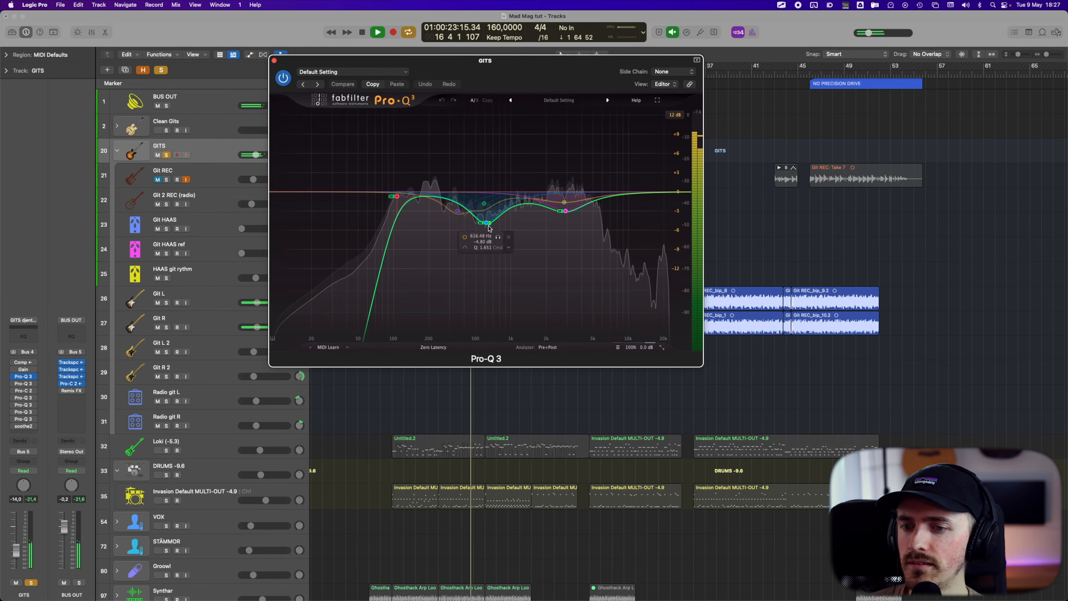
mouse_move(384, 179)
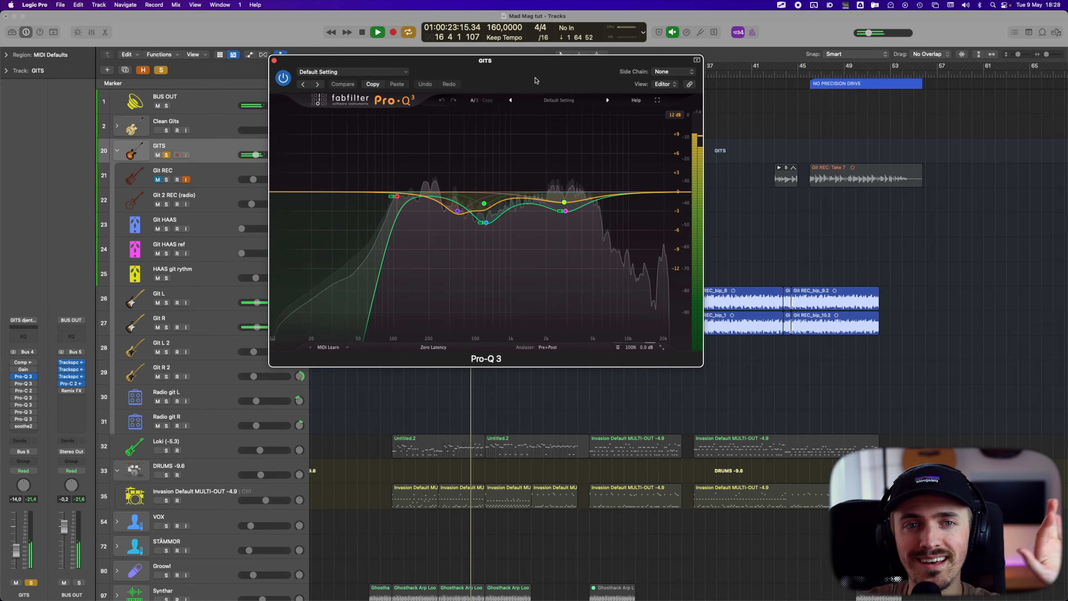
left_click(458, 210)
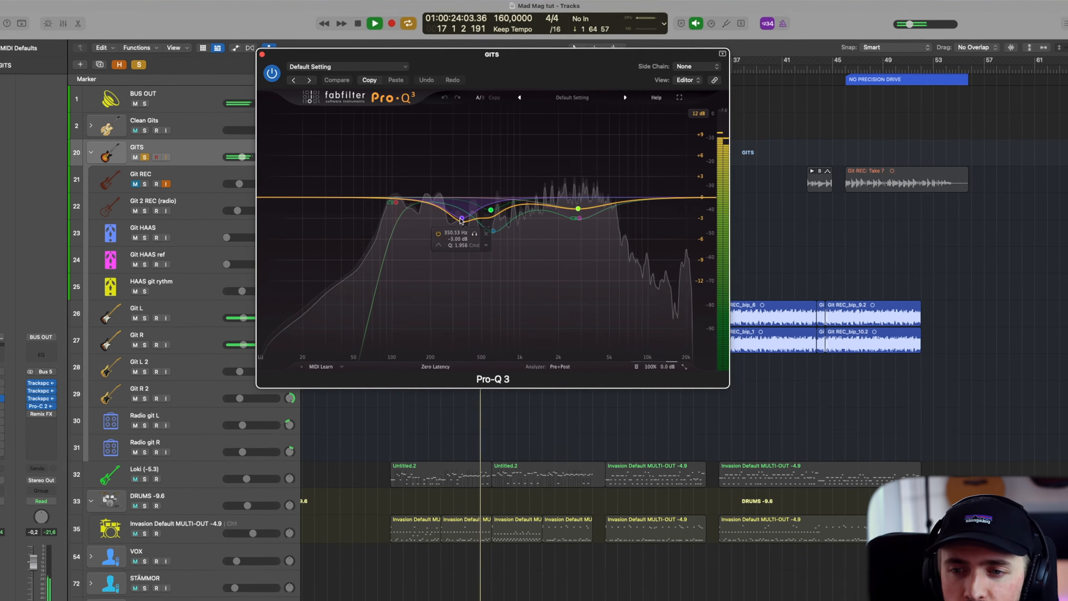
mouse_move(563, 203)
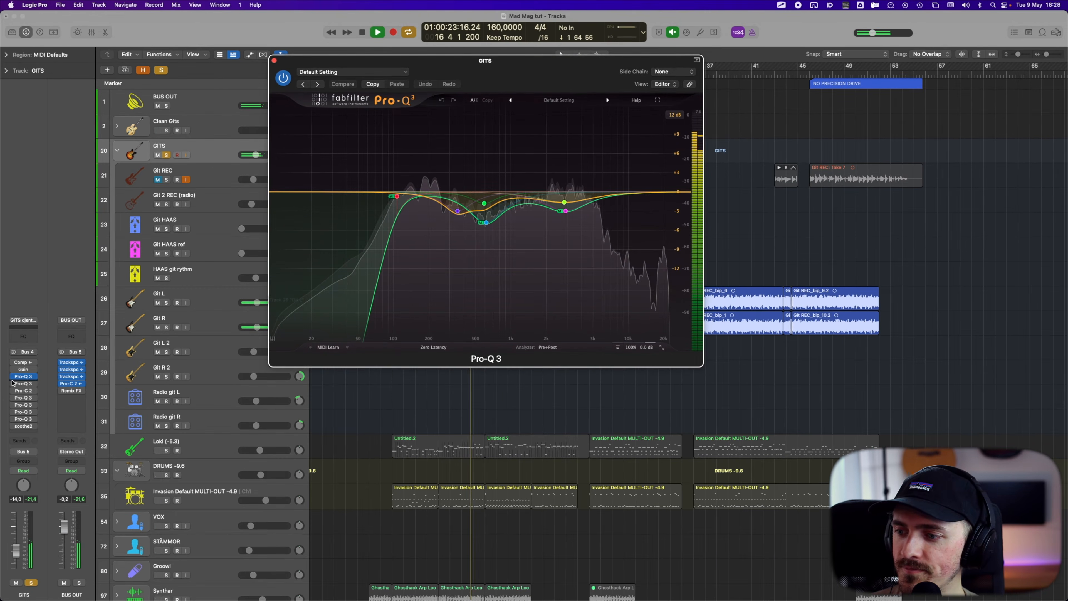
Step: Enable the second Pro-Q 3 on the GITS stack and audition its first two narrow cuts
left_click(13, 384)
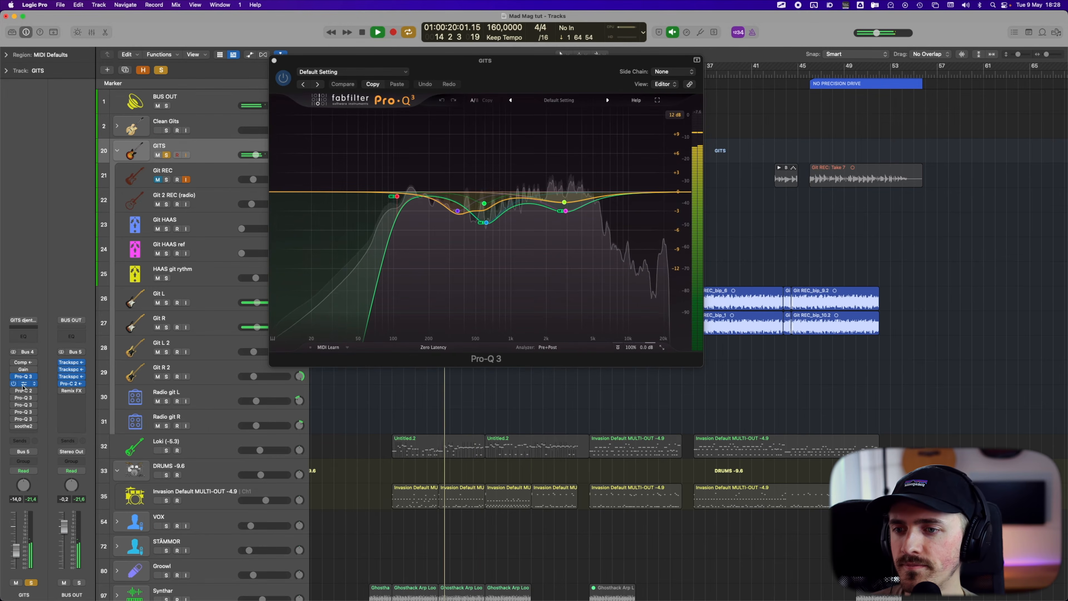
left_click(21, 383)
left_click_drag(588, 132, 633, 177)
left_click(274, 61)
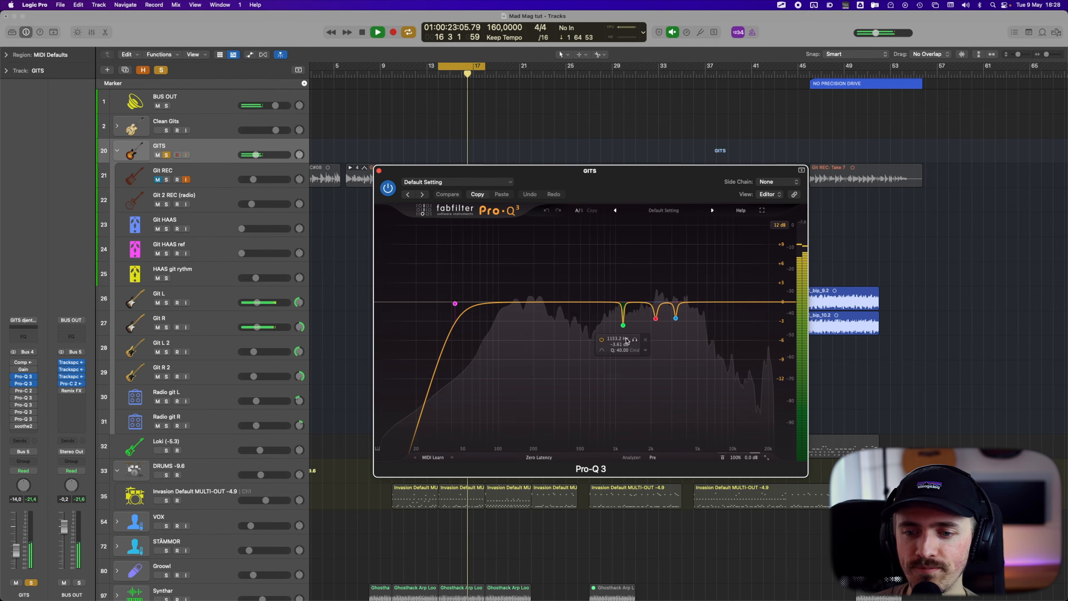
left_click(634, 340)
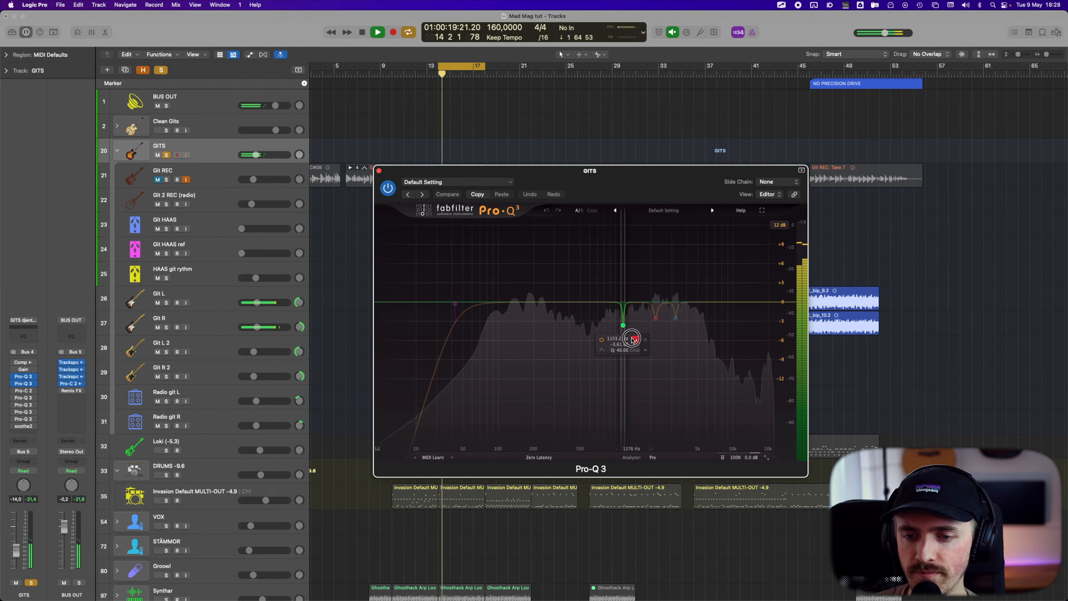
left_click(666, 332)
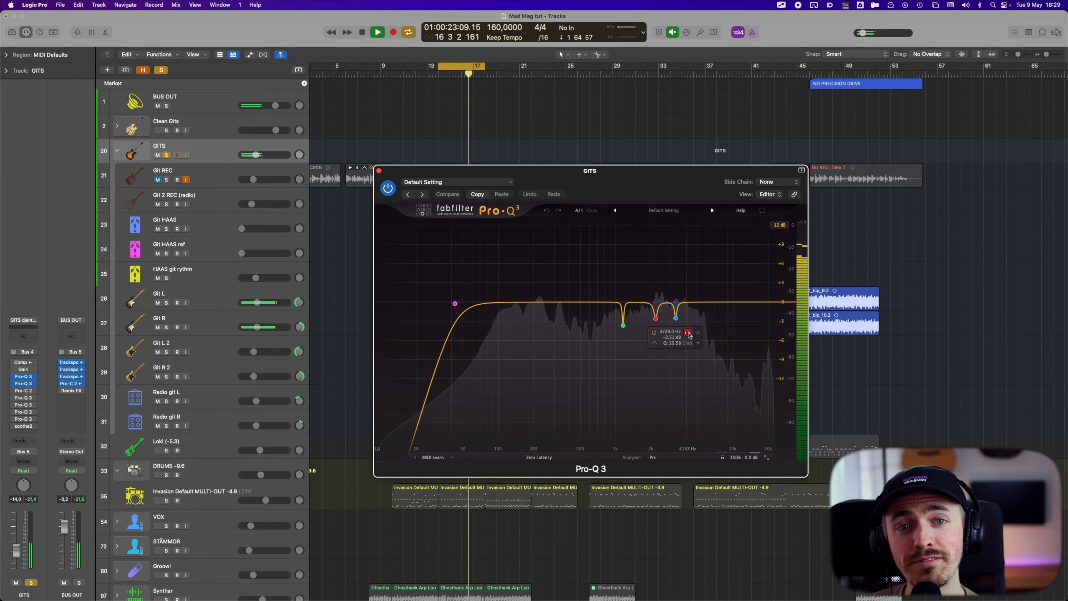
Step: Enable the Pro-C 2 on the GITS stack, compare it bypassed and active, and look at its Guitar preset category
left_click(23, 392)
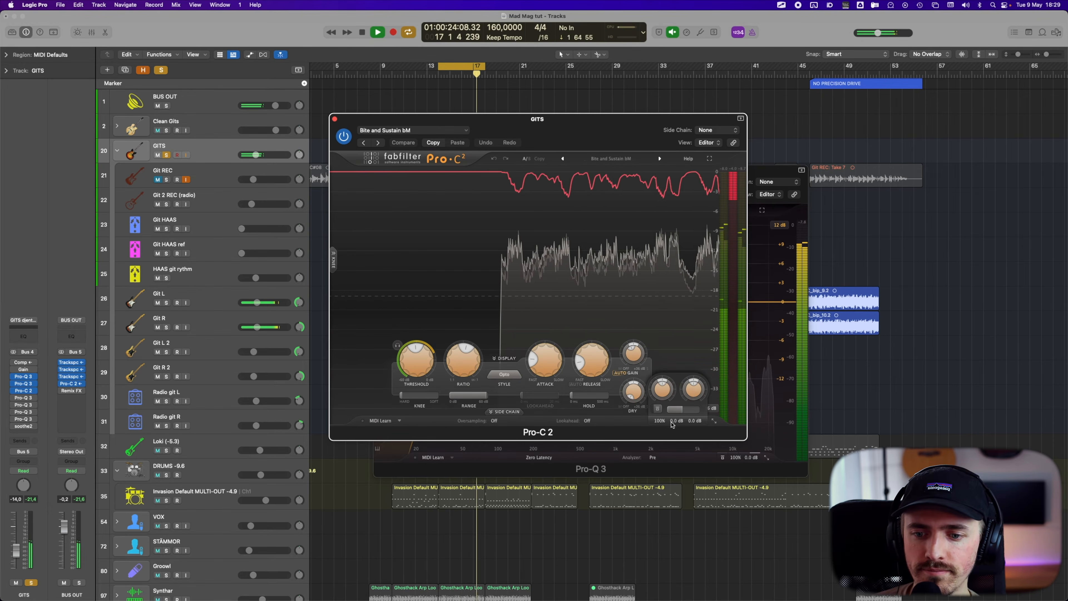
left_click(657, 409)
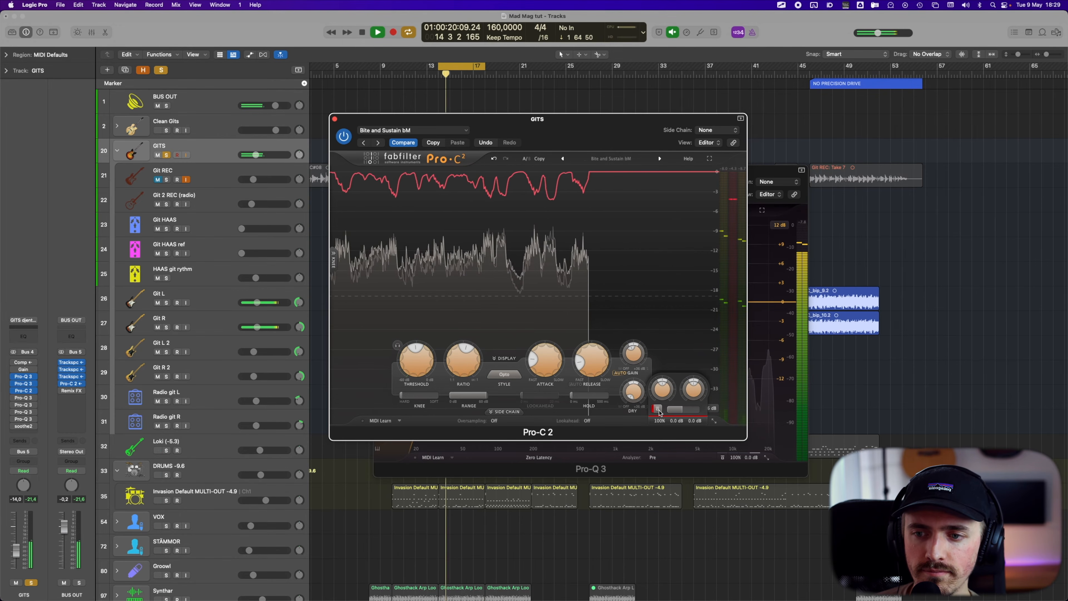
left_click(658, 409)
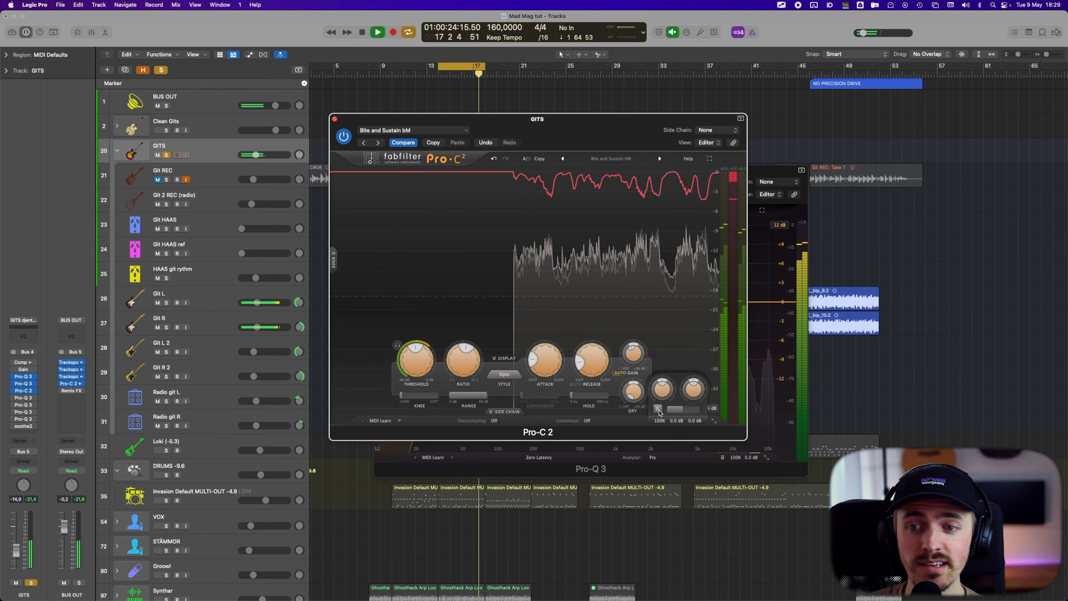
mouse_move(412, 364)
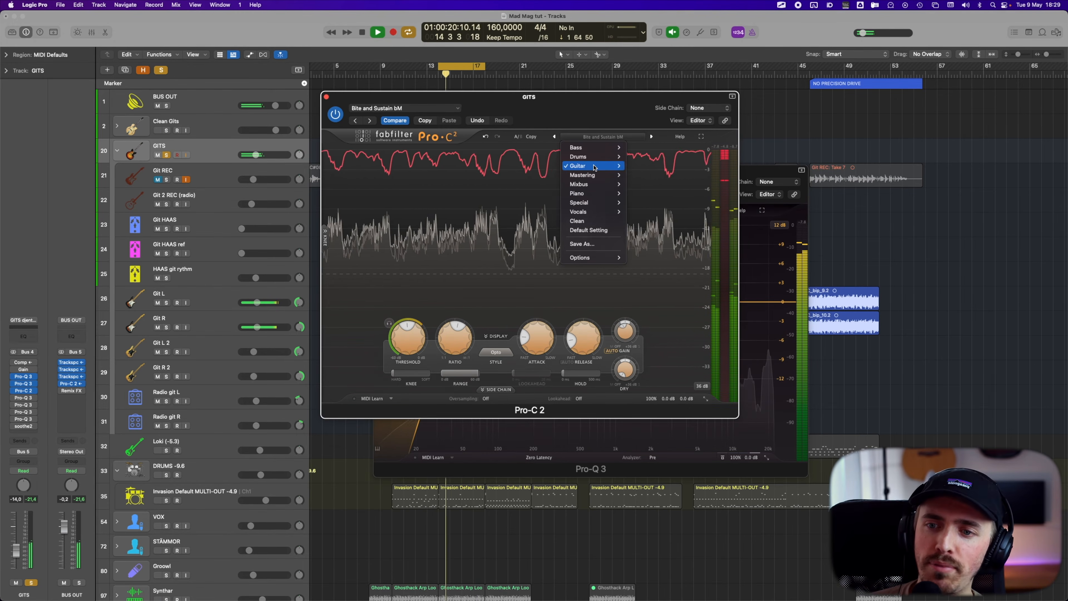
mouse_move(593, 167)
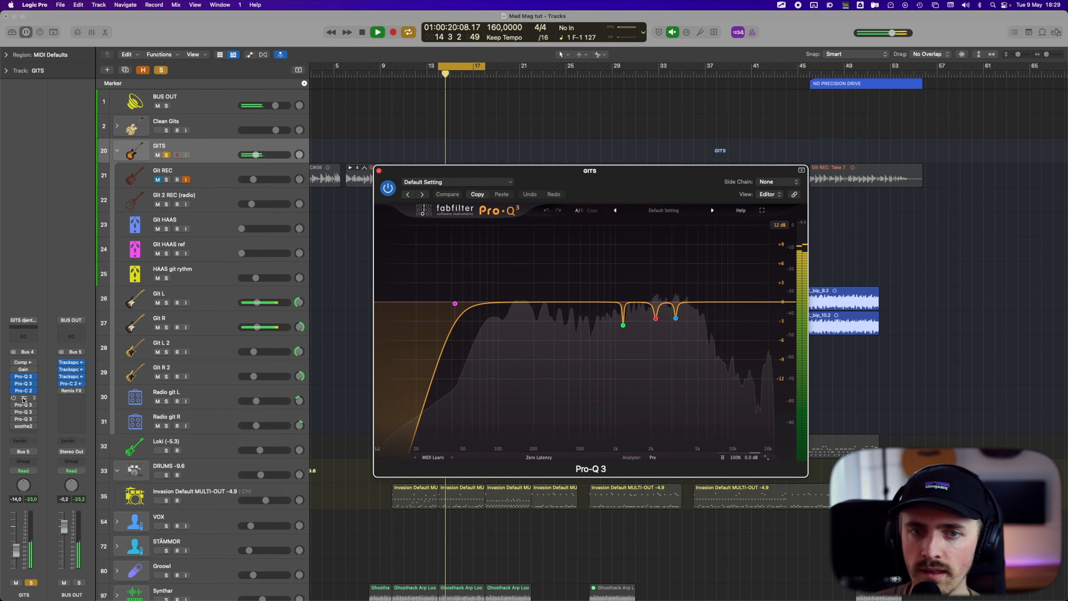
Step: Enable the third Pro-Q 3 on the GITS stack and compare the guitars with the EQ bypassed and active
left_click(24, 399)
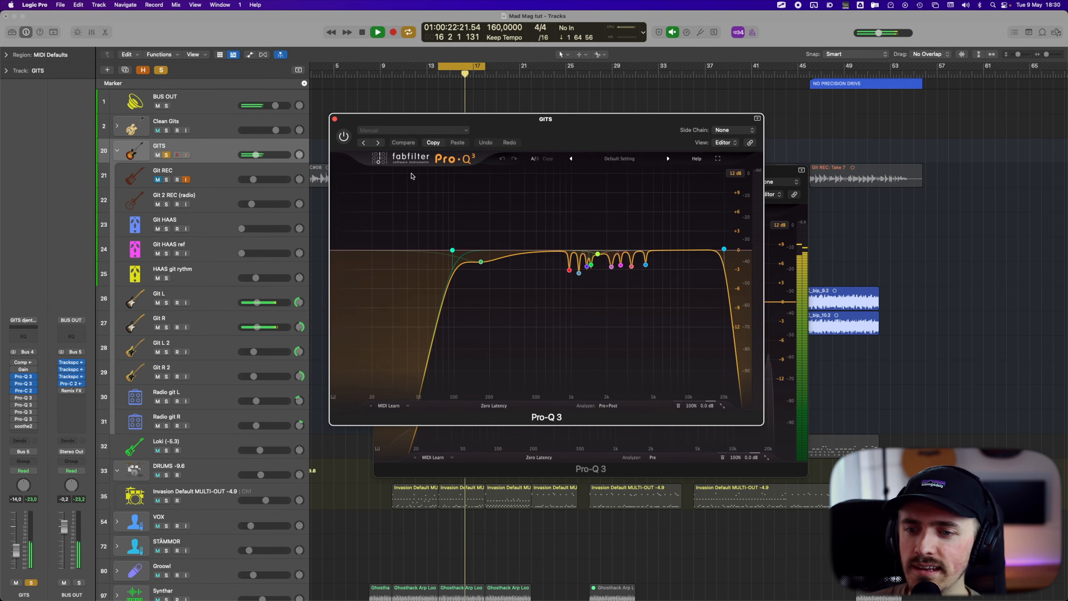
left_click(344, 137)
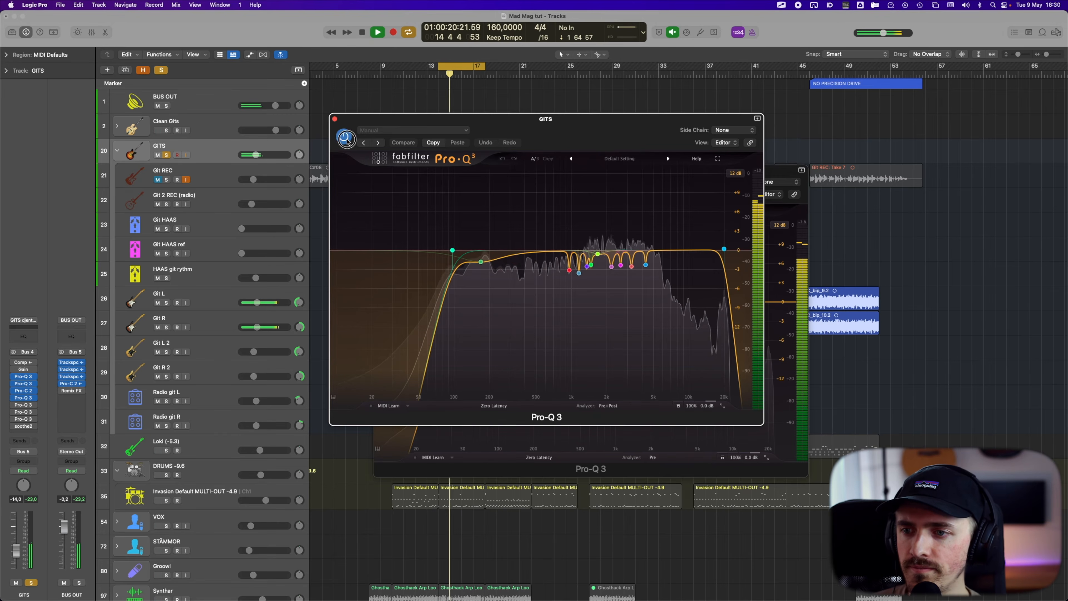
left_click(345, 139)
left_click(344, 137)
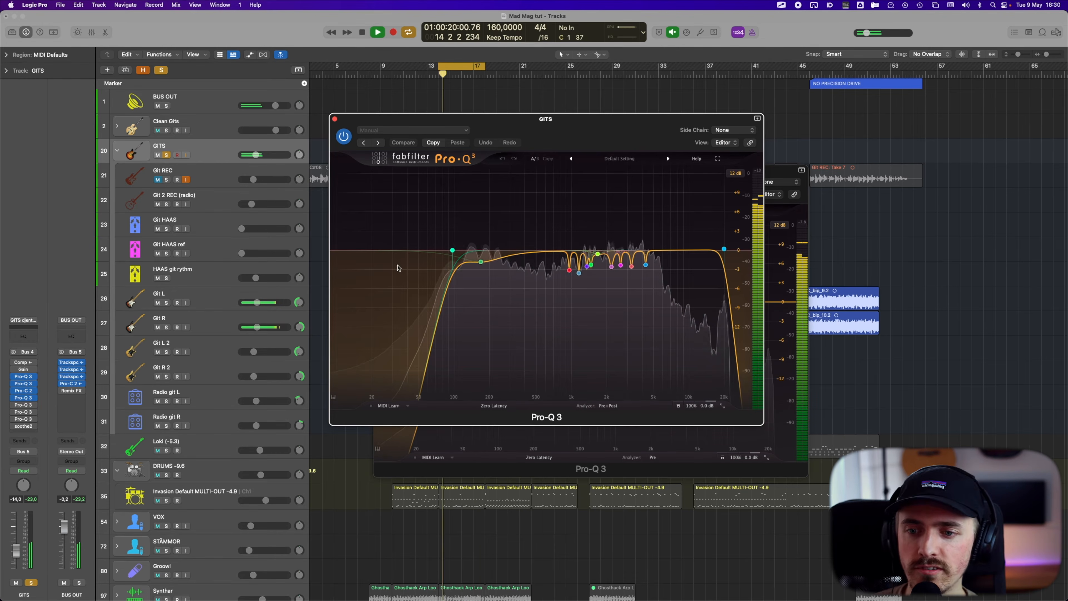
mouse_move(459, 238)
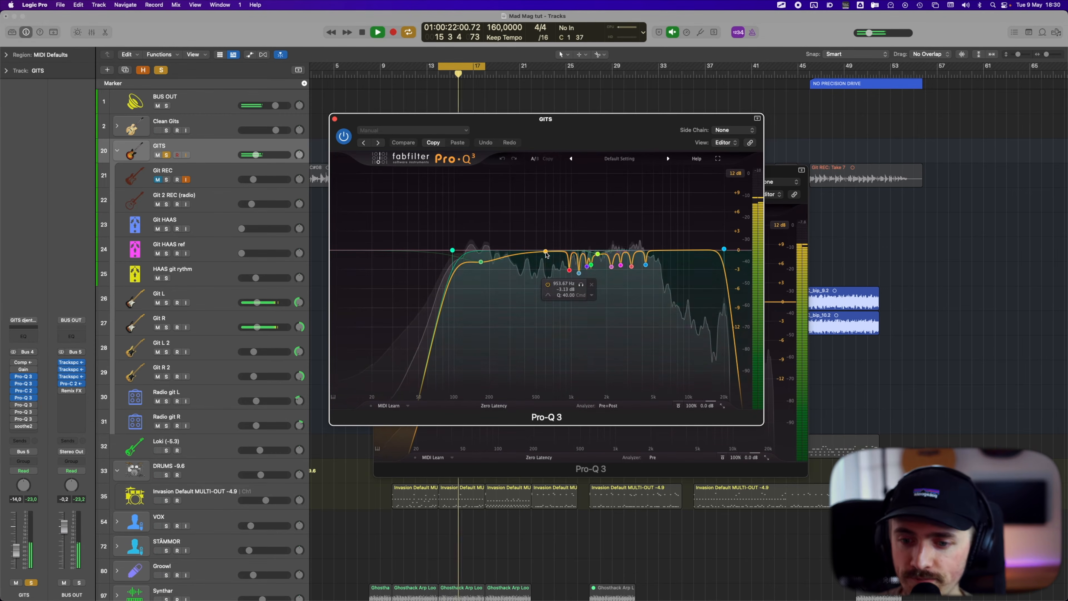
left_click(679, 405)
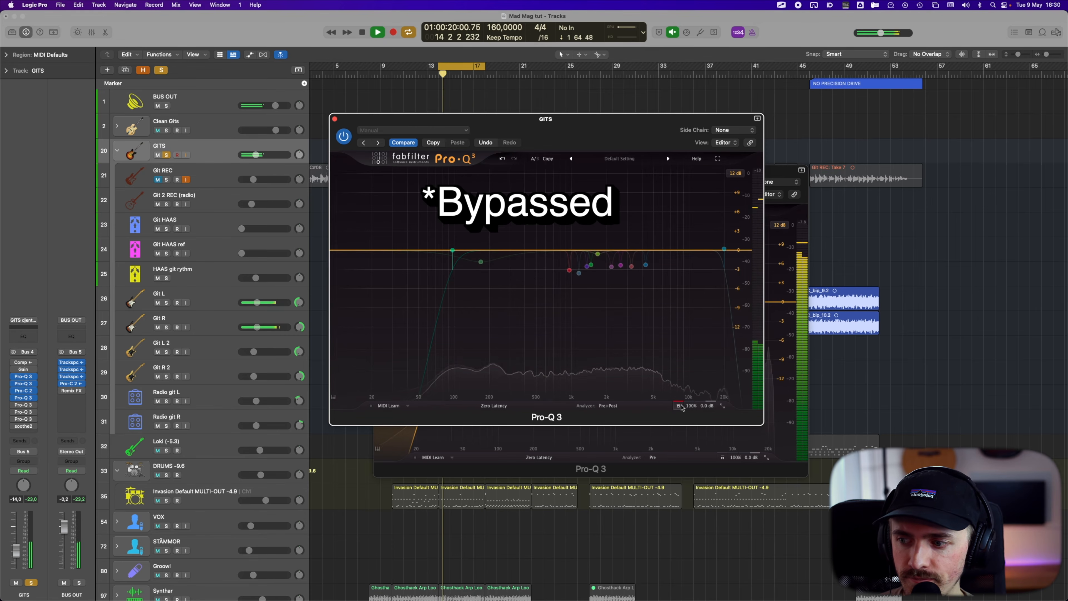
left_click(679, 406)
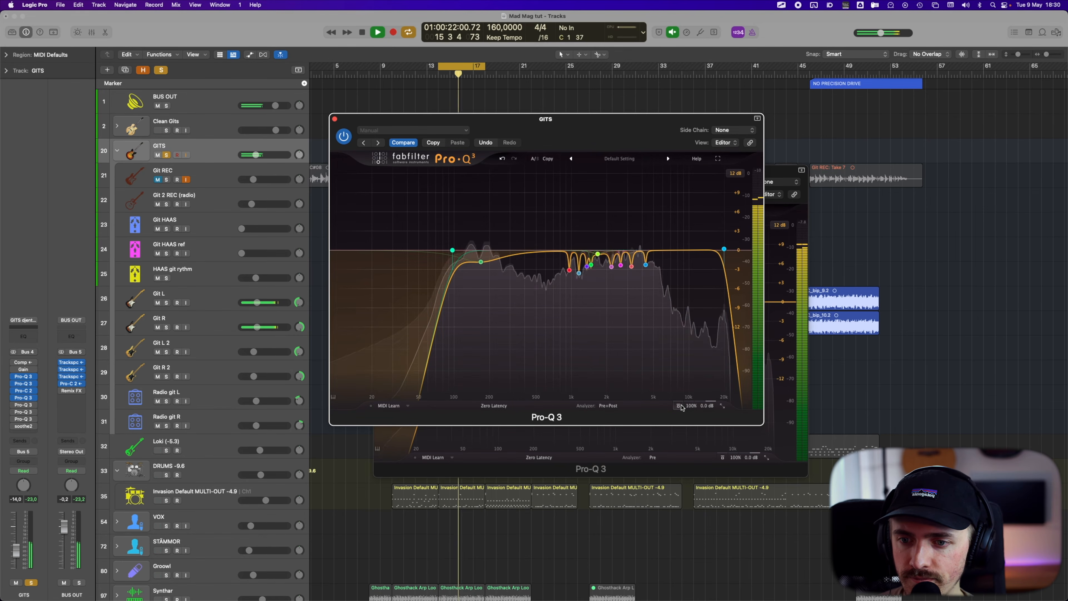
Step: Audition the narrow cut at 2608.2 Hz in the third Pro-Q 3
mouse_move(576, 274)
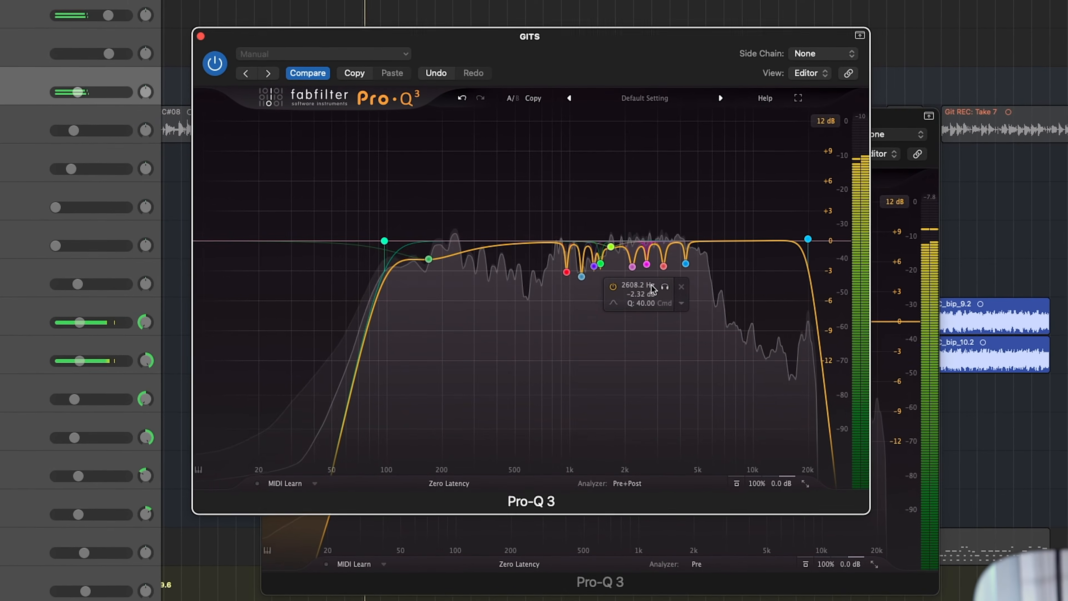
left_click(632, 280)
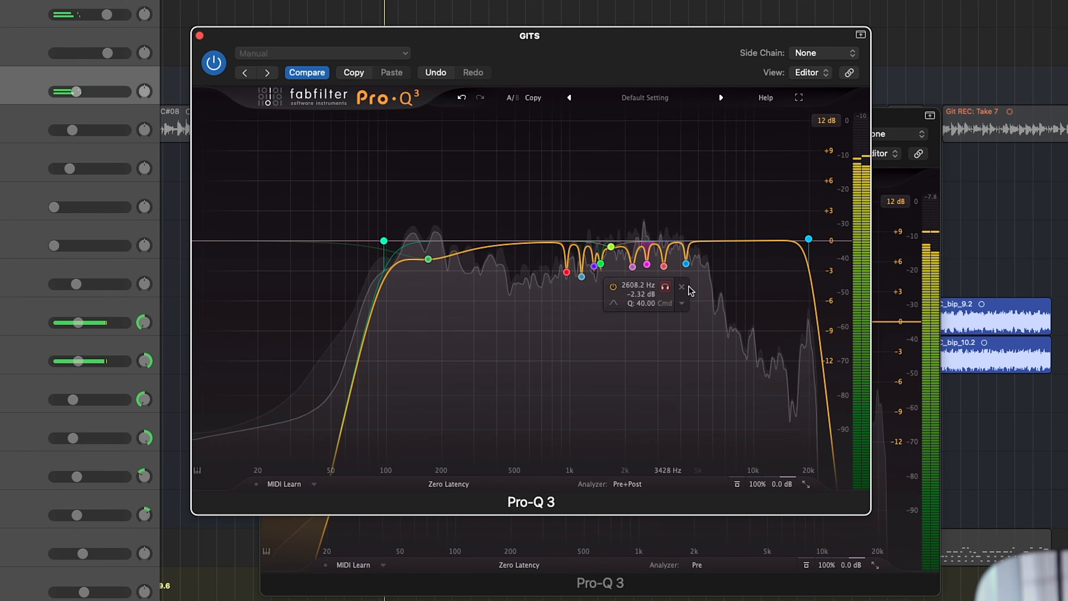
left_click(704, 287)
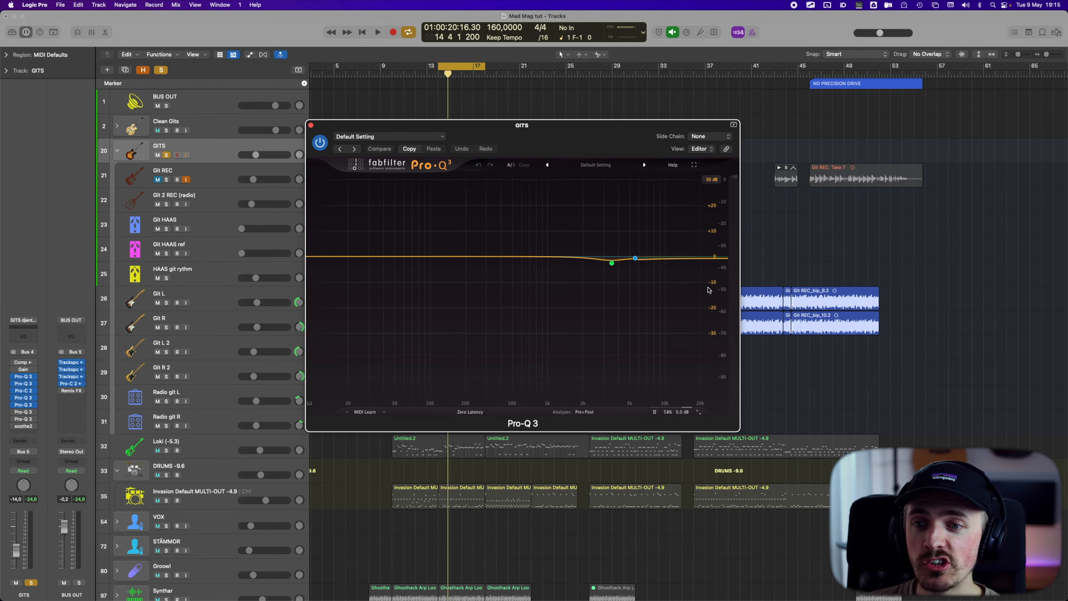
Step: Check the fourth Pro-Q 3's gain scale on the GITS stack, compare the fifth Pro-Q 3 bypassed and active, and review its bands
left_click_drag(603, 132, 601, 154)
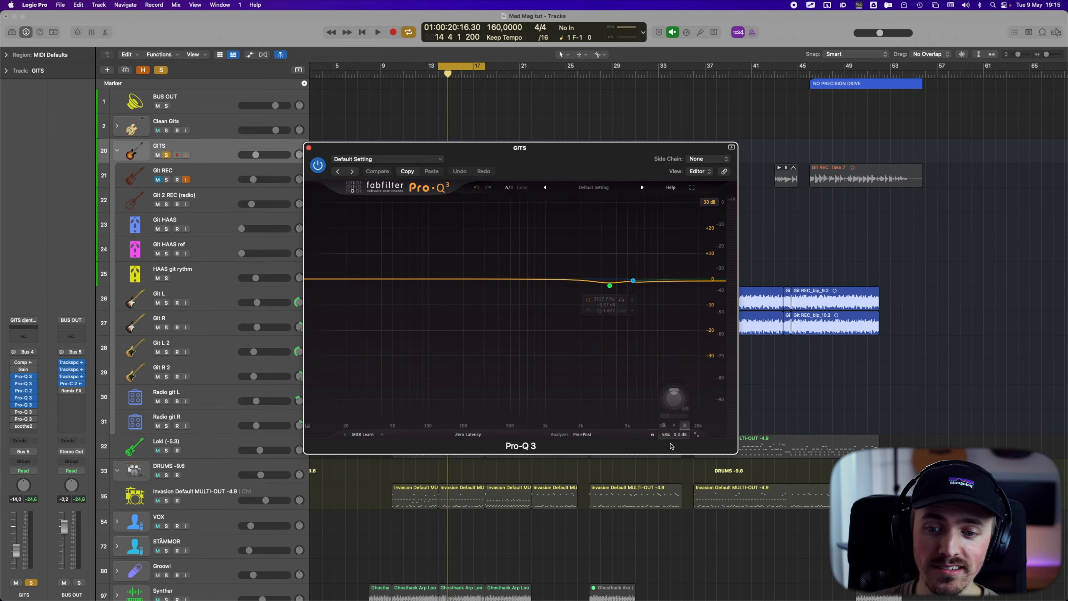
mouse_move(668, 420)
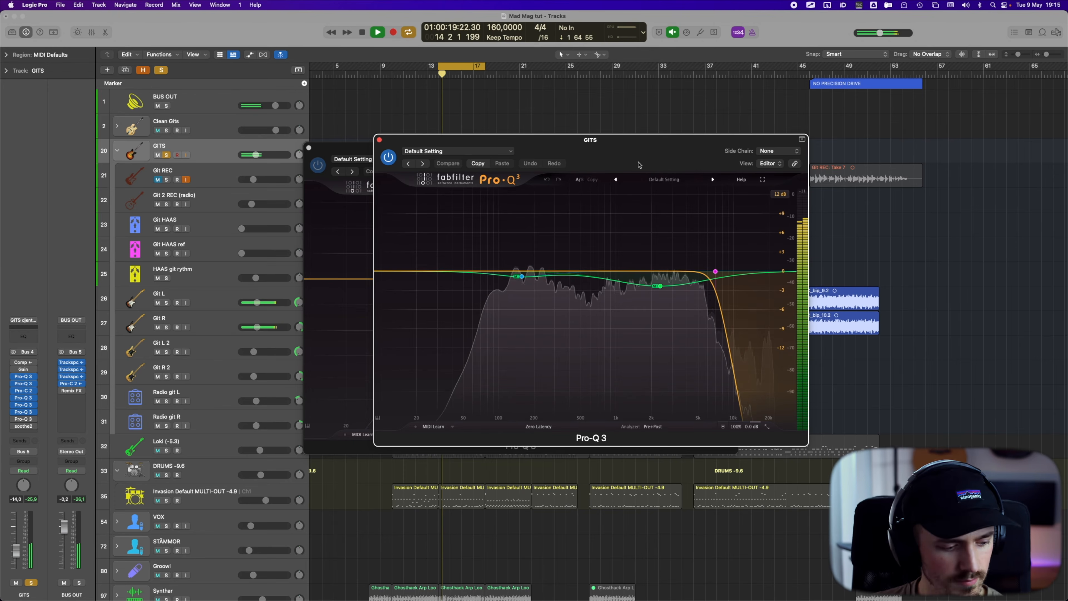
left_click(723, 427)
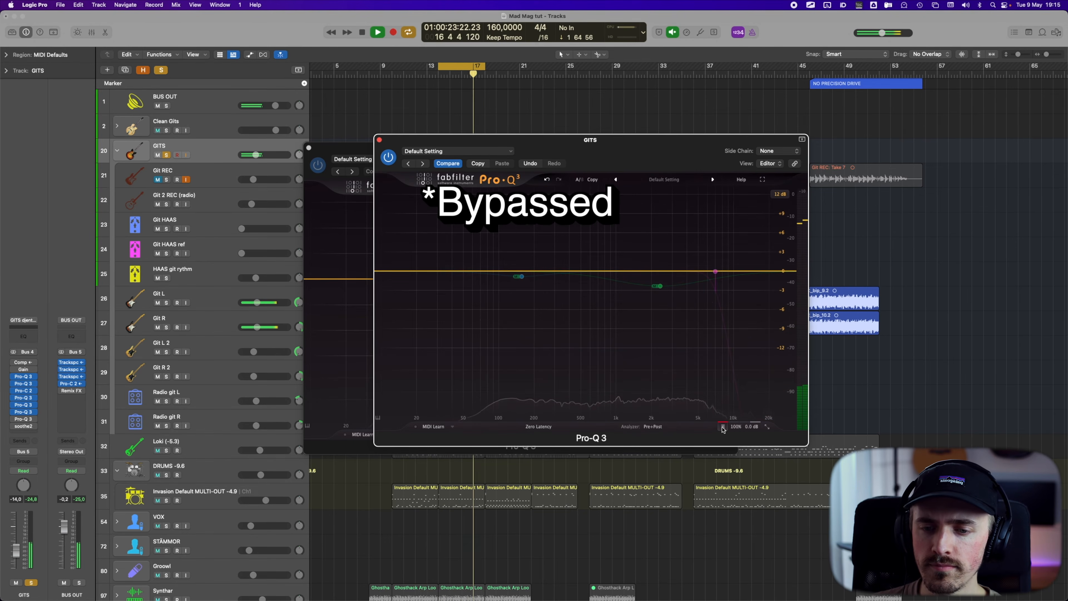
left_click(723, 427)
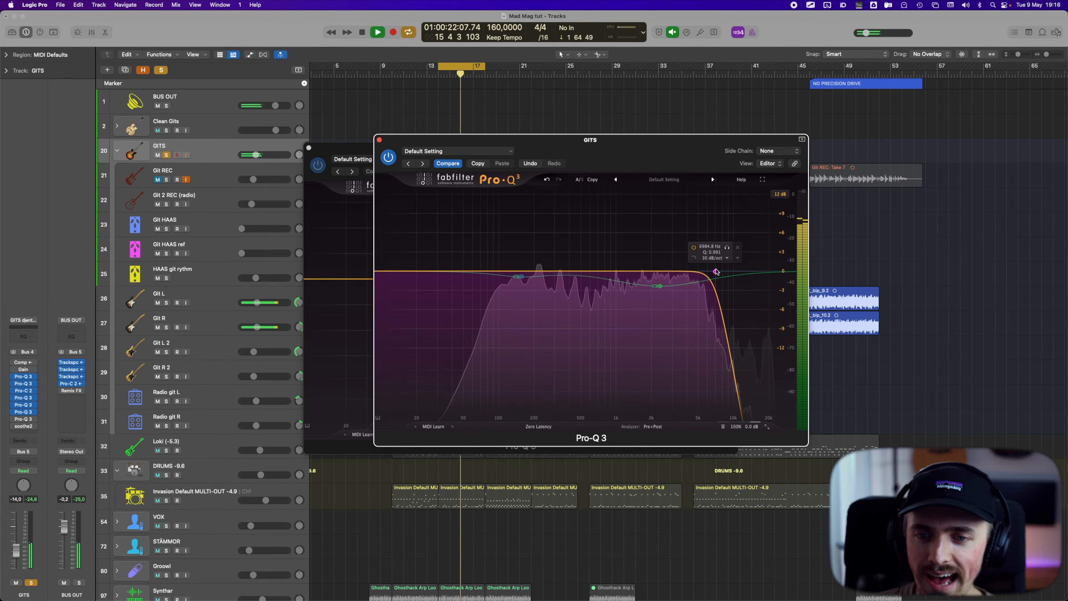
left_click(659, 285)
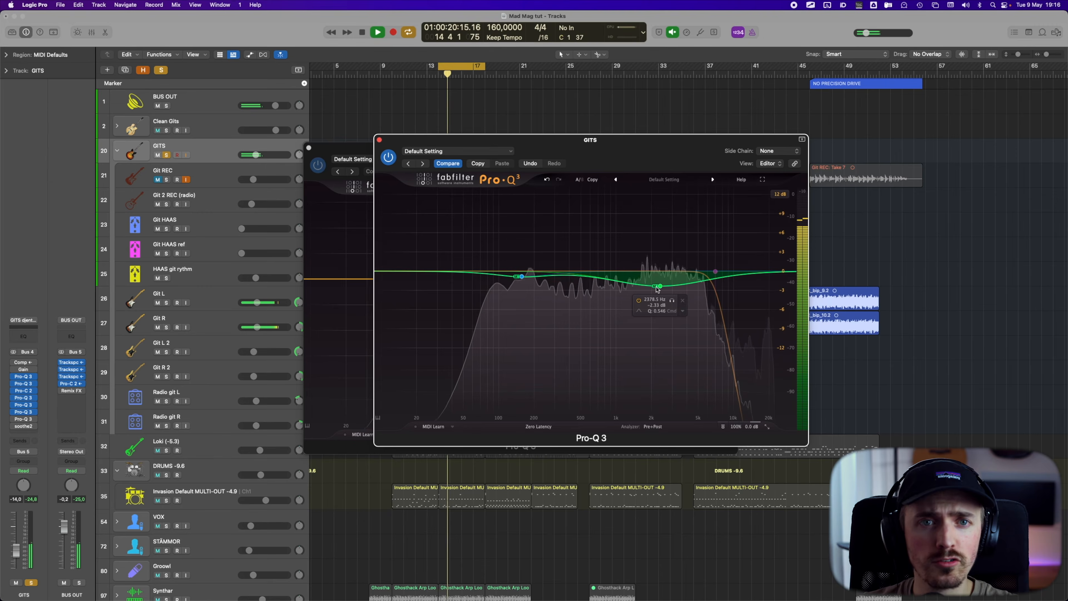
left_click(521, 276)
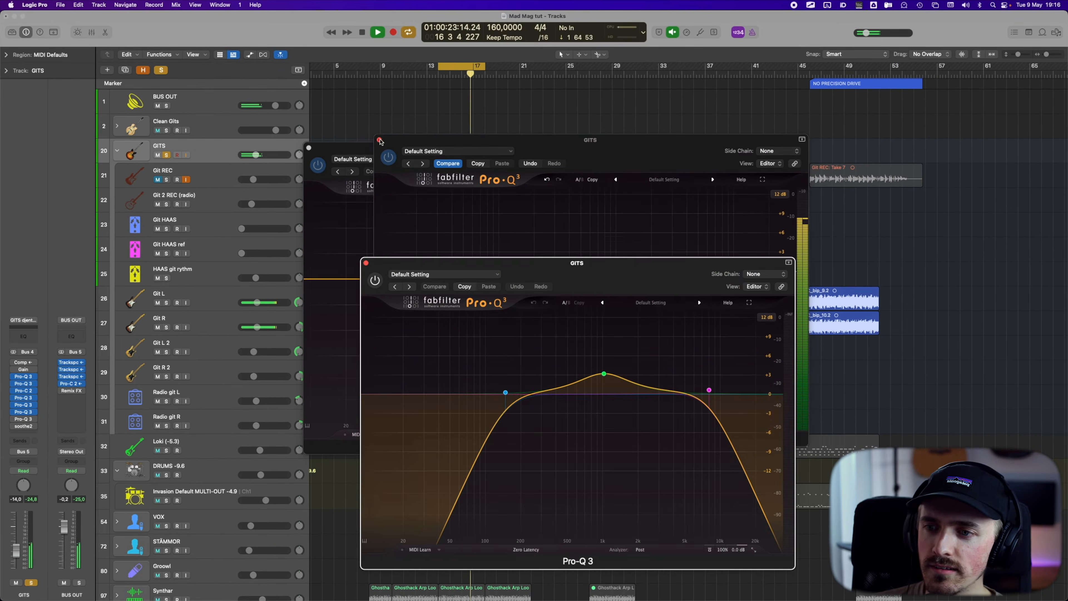
Step: Enable the sixth Pro-Q 3 on the GITS stack and compare the guitars with the EQ bypassed and active
left_click(334, 102)
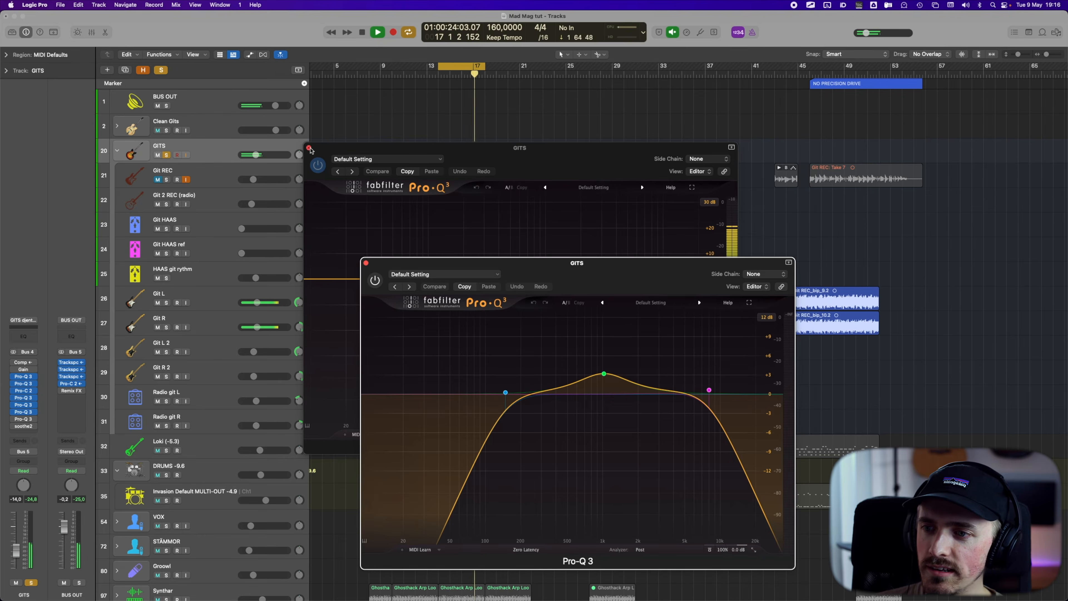
left_click(253, 111)
left_click_drag(644, 271, 651, 150)
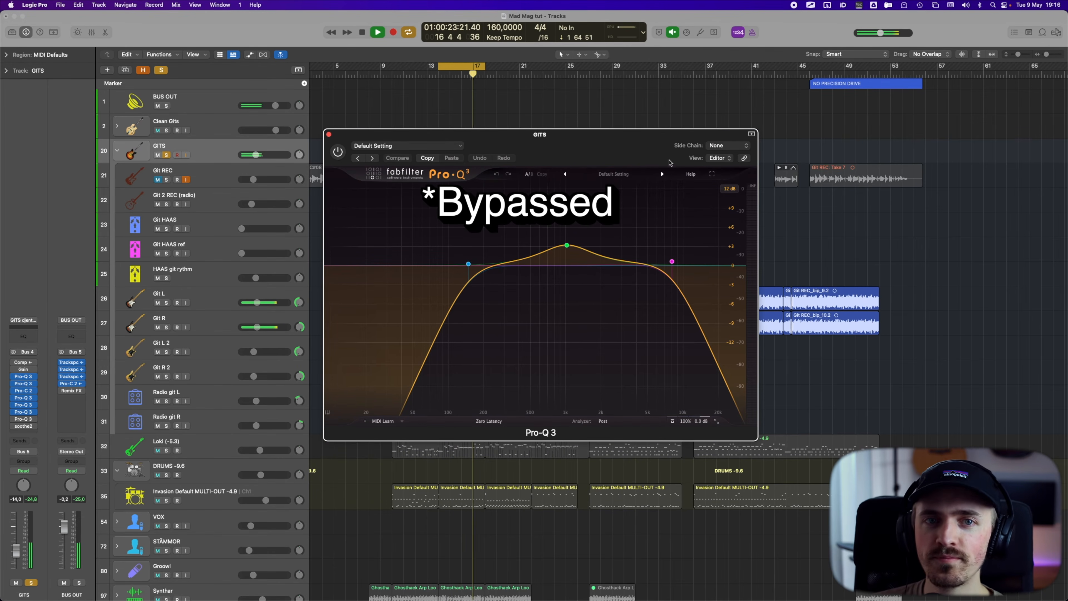
left_click(897, 35, "alt")
left_click(673, 422)
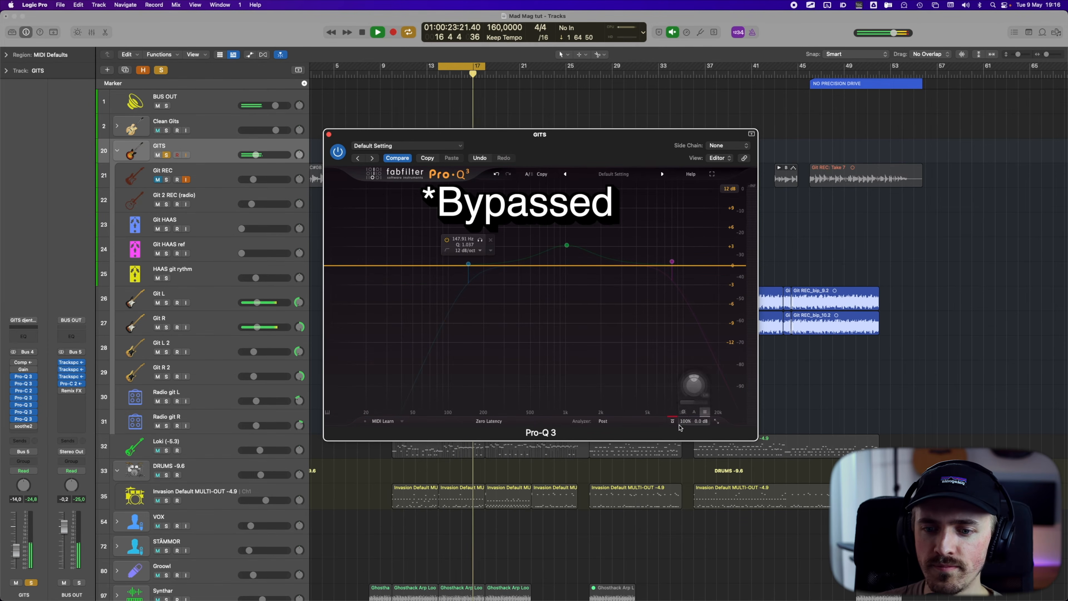
left_click(673, 422)
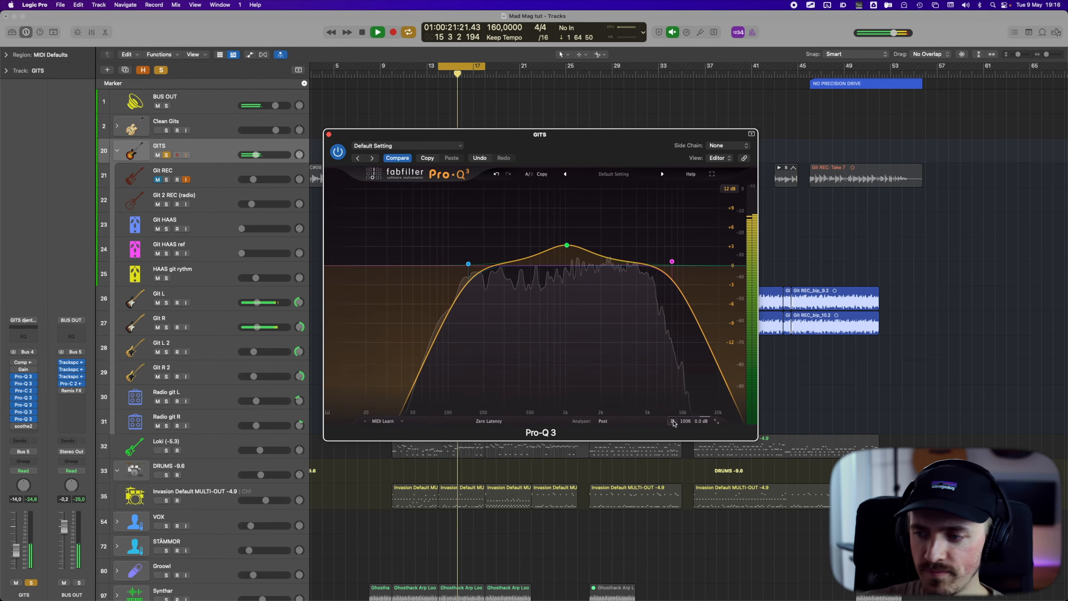
left_click(673, 422)
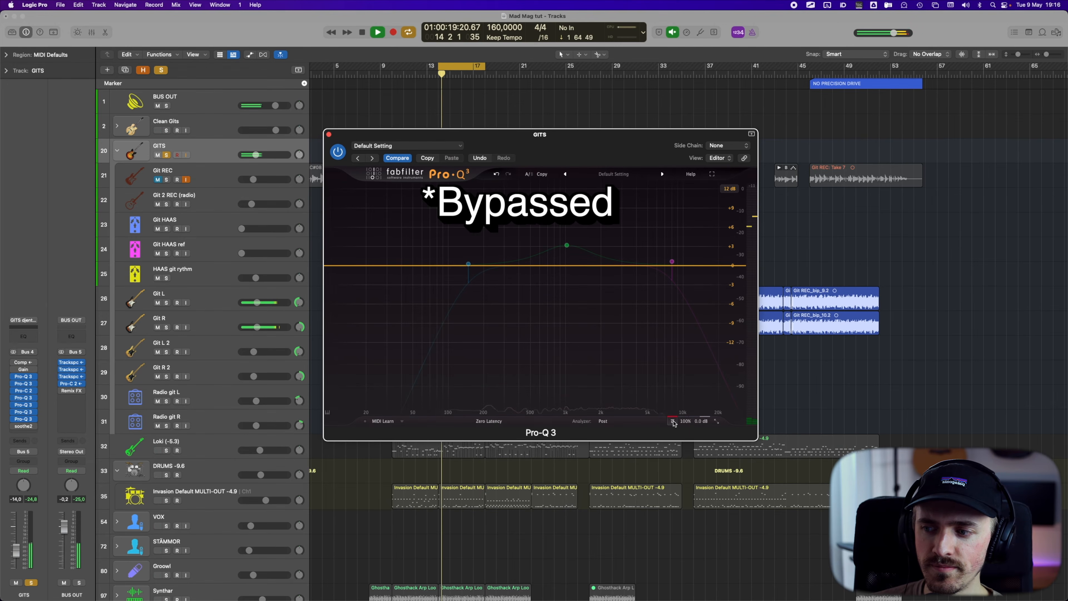
left_click(673, 421)
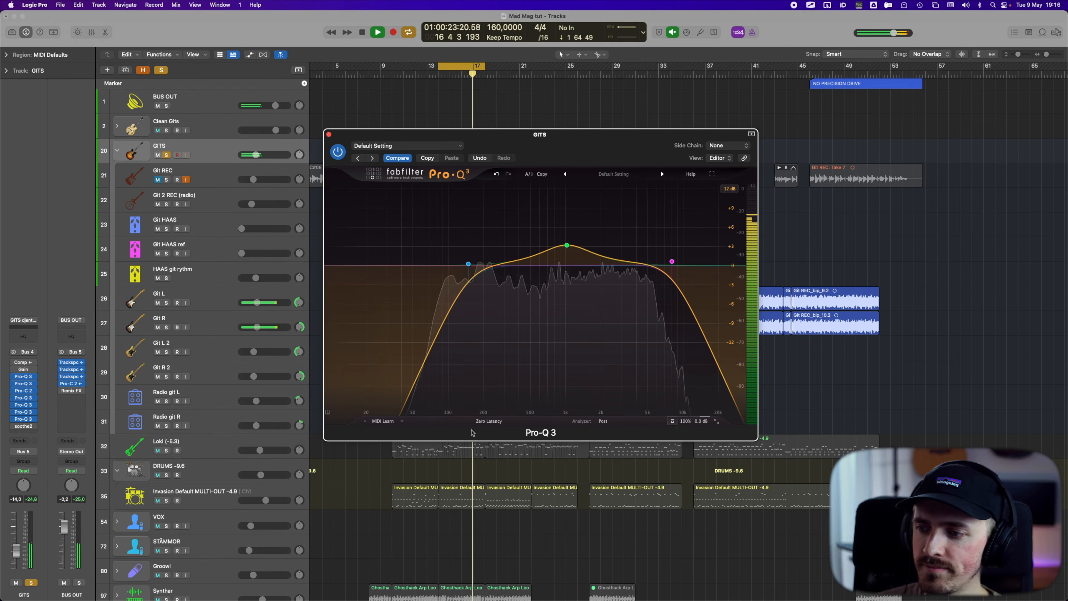
left_click(562, 331)
key("space")
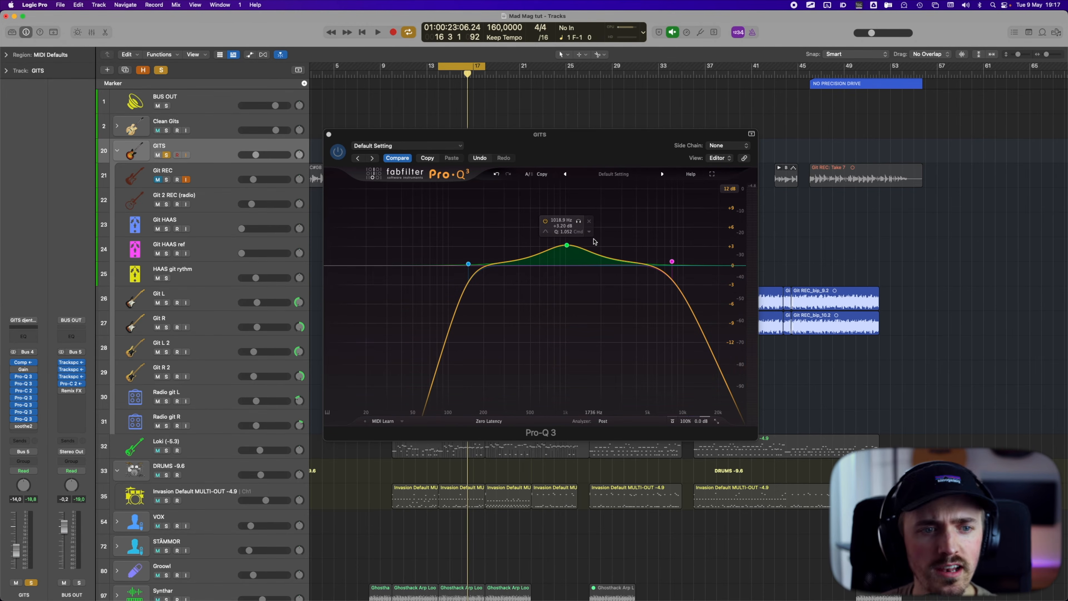
Step: Enable soothe2 on the GITS stack, listen to its delta signal, and compare the processed and bypassed guitars
left_click(23, 426)
left_click_drag(583, 129, 623, 182)
key("space")
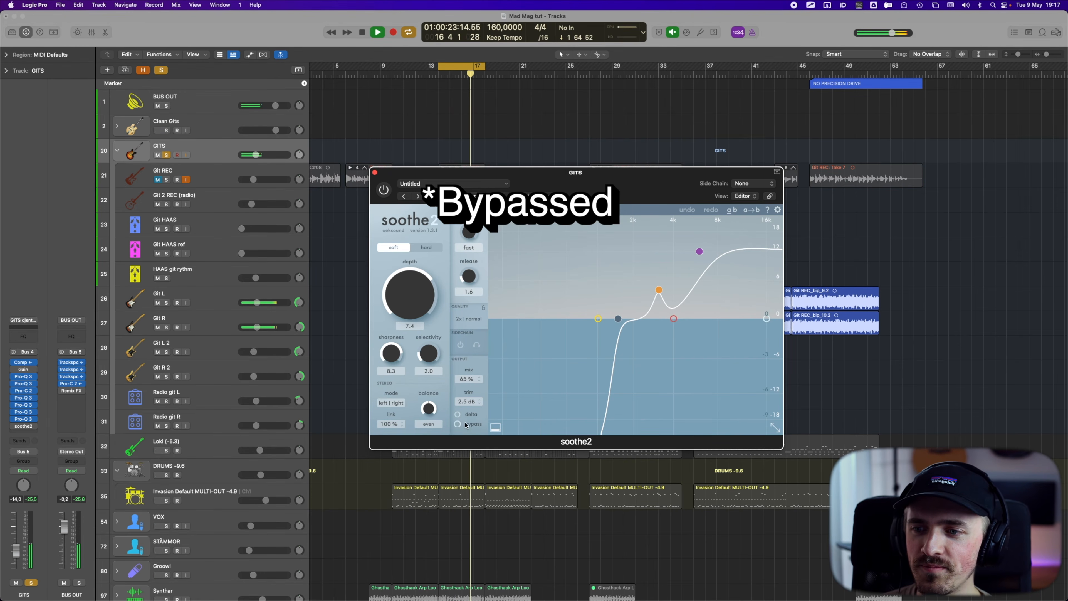
left_click(383, 189)
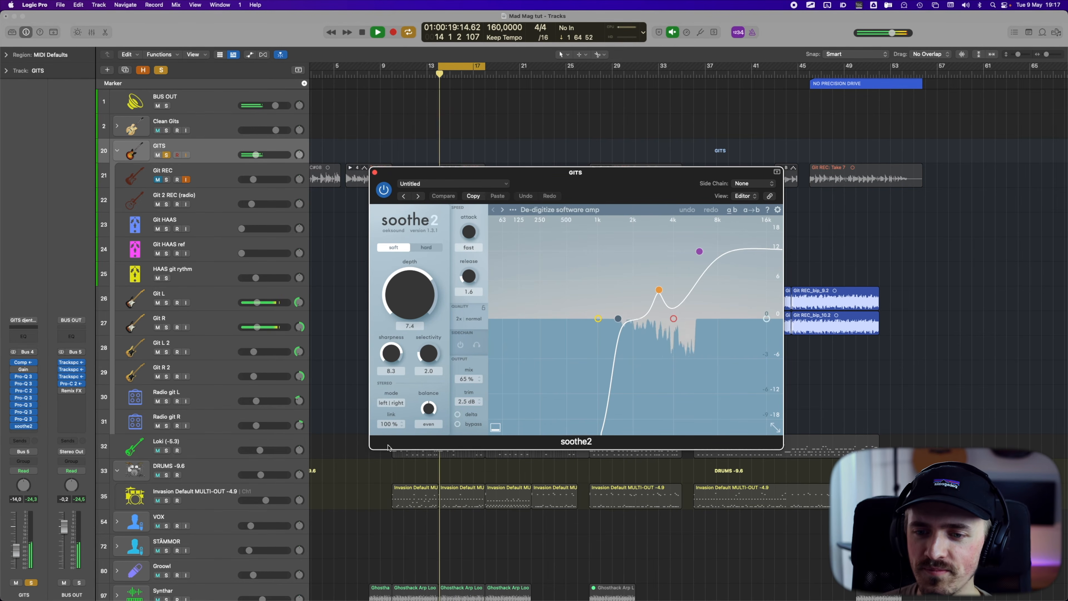
left_click(474, 416)
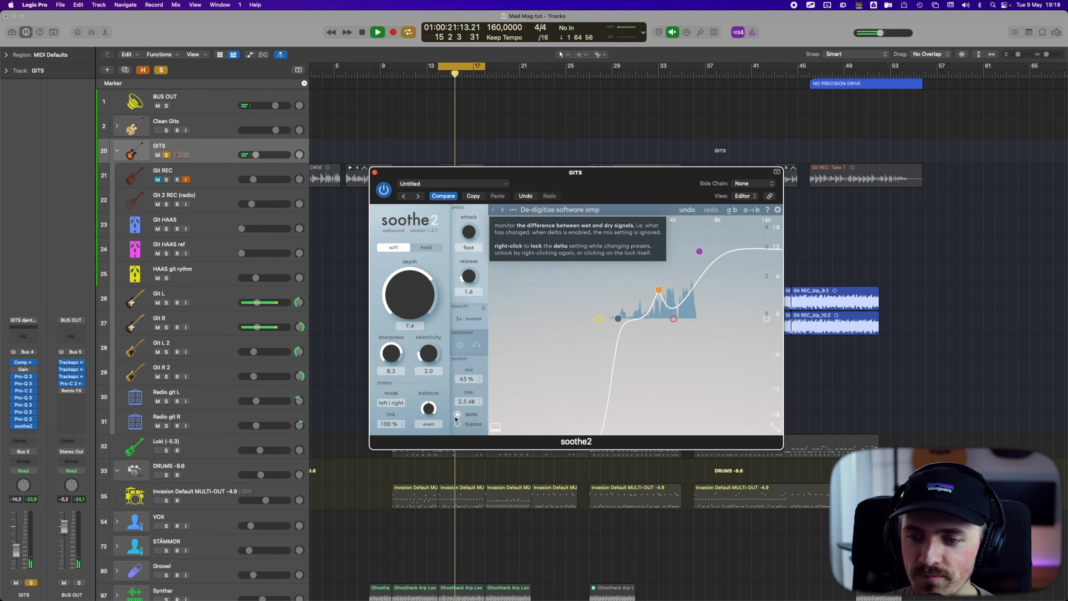
left_click(457, 416)
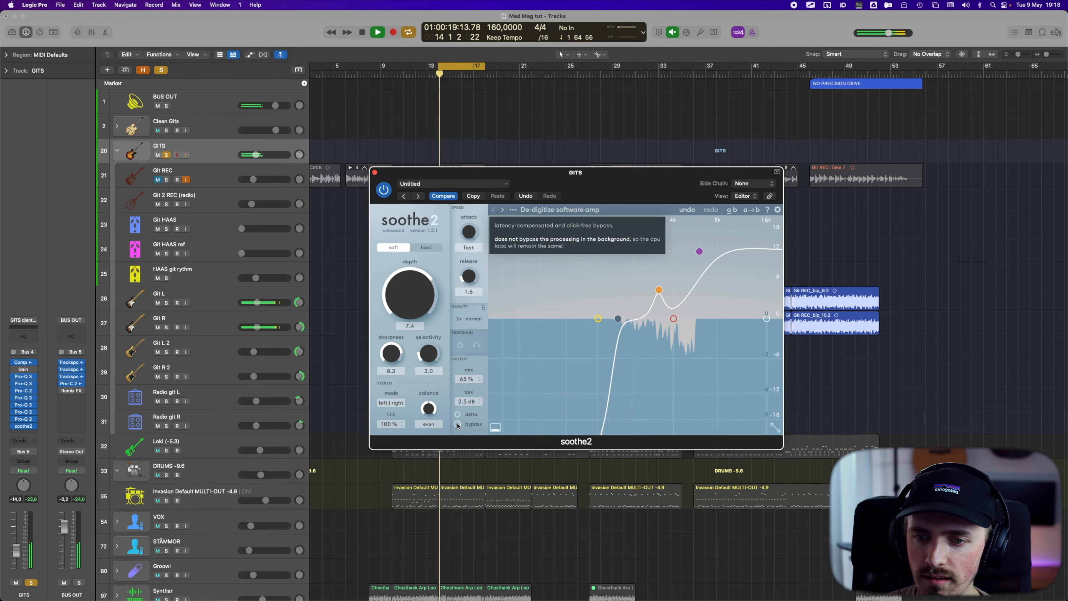
left_click(386, 190)
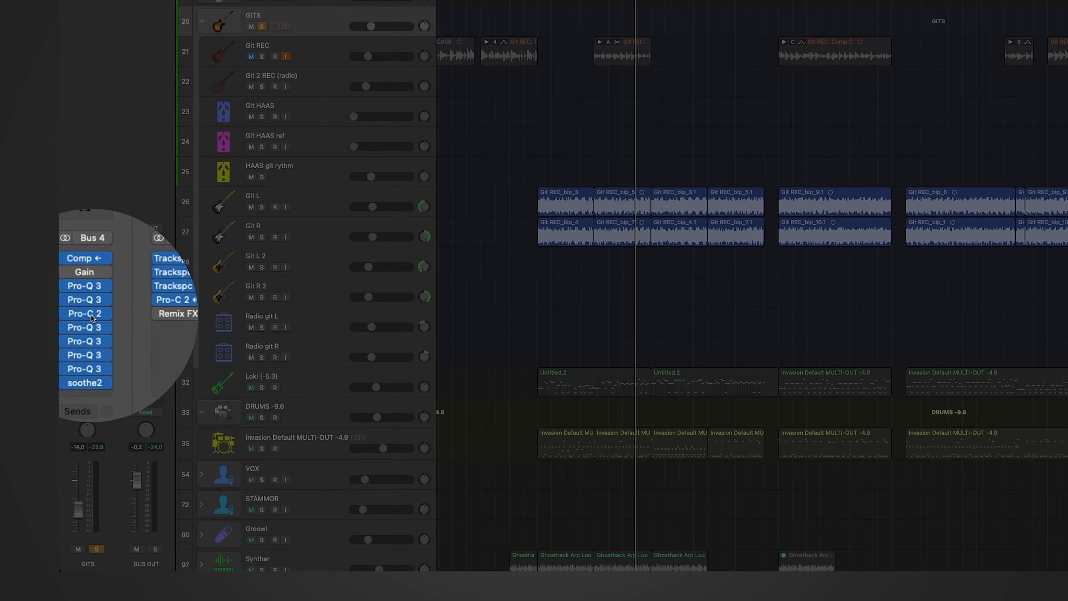
Step: Reopen the second through sixth Pro-Q 3 windows on the GITS stack to review the EQ stages together
left_click(90, 302)
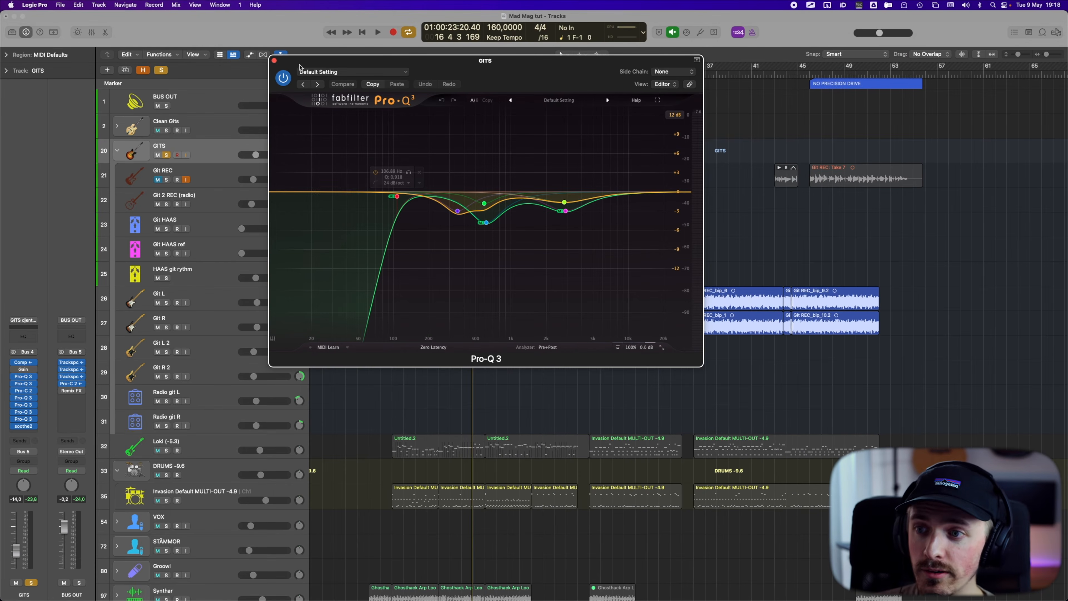
left_click_drag(299, 67, 337, 120)
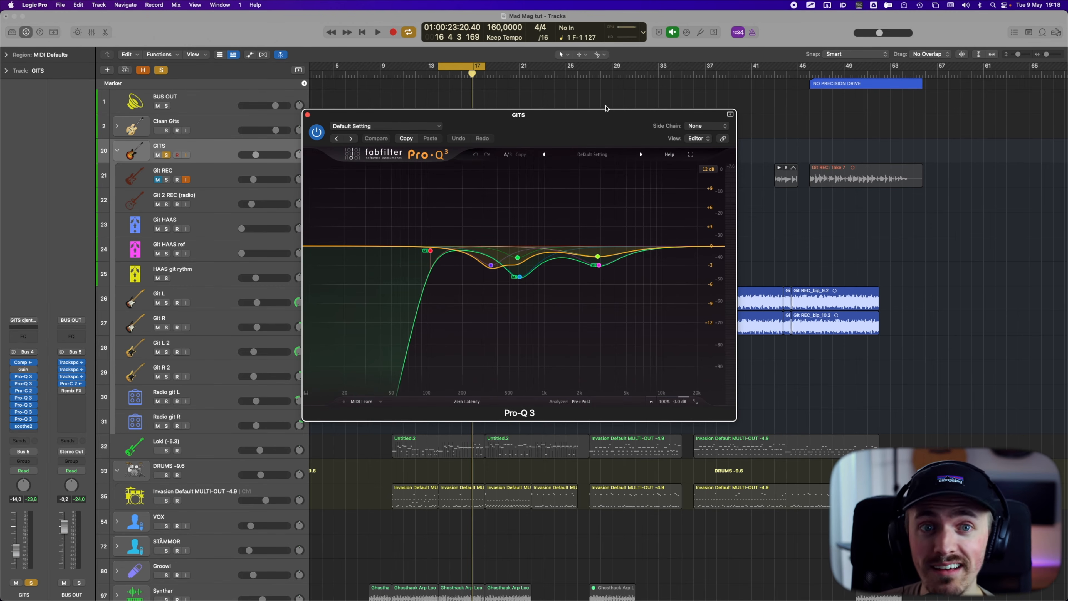
left_click(19, 420)
left_click(22, 412)
left_click(24, 398)
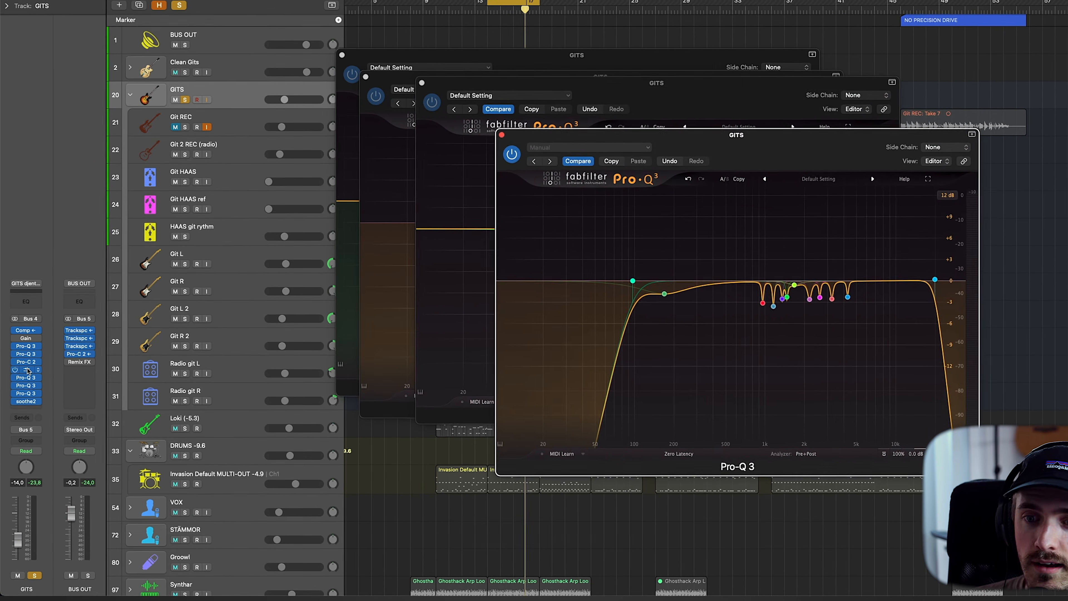
left_click(27, 354)
left_click_drag(557, 154, 604, 166)
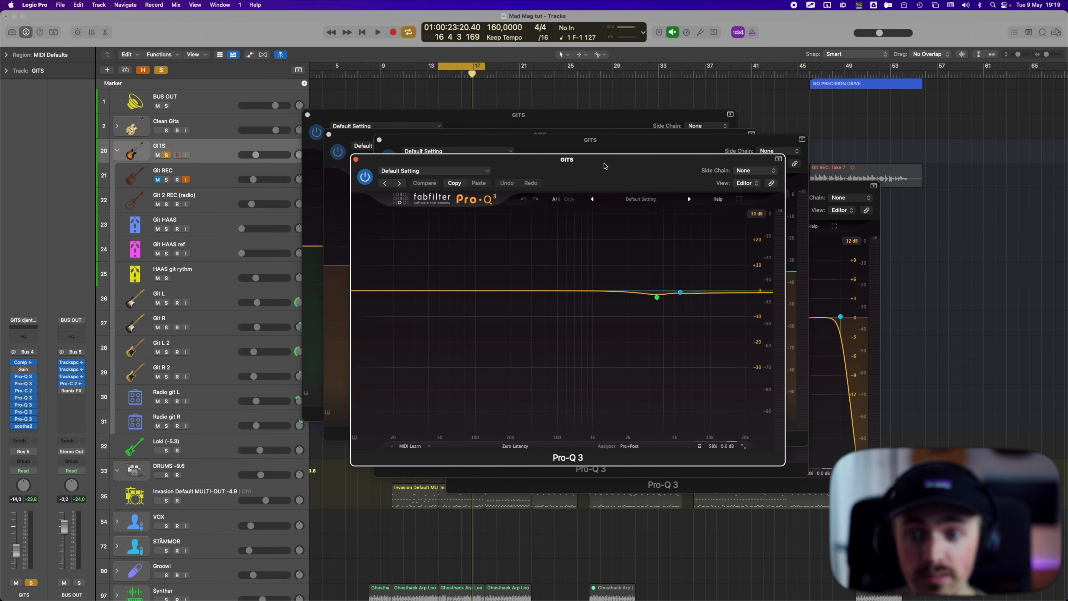
Step: Play the looped guitars and compare the fourth Pro-Q 3 bypassed and active
key("space")
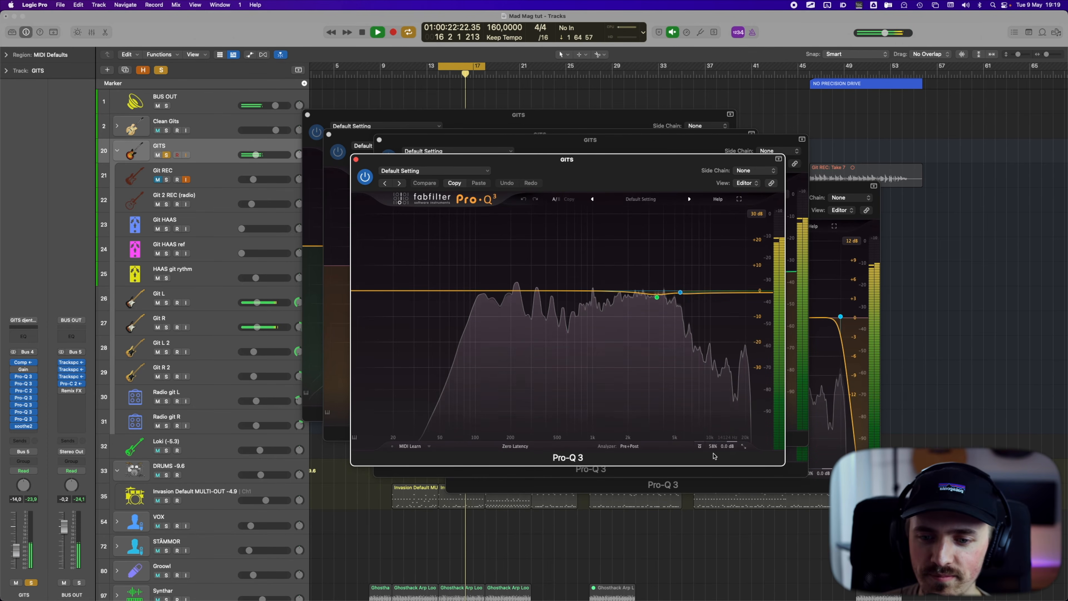
left_click(699, 446)
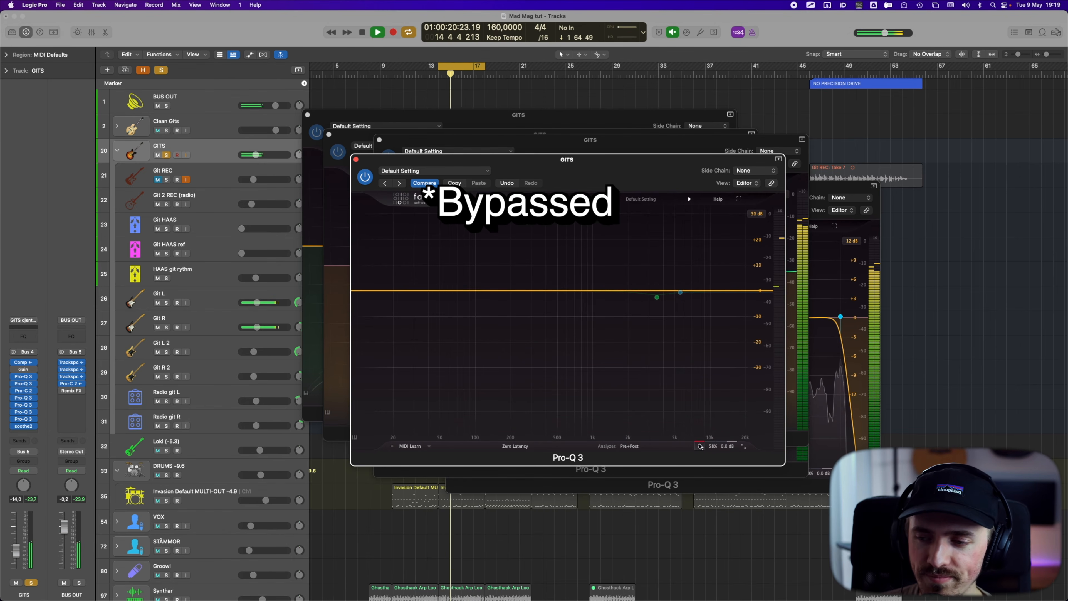
left_click(699, 445)
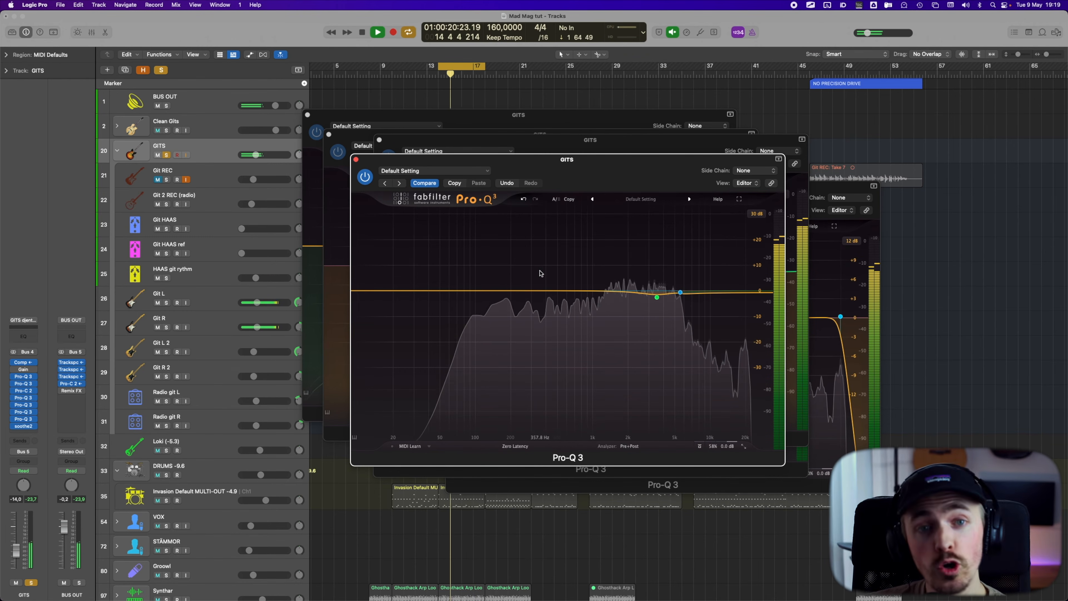
key("space")
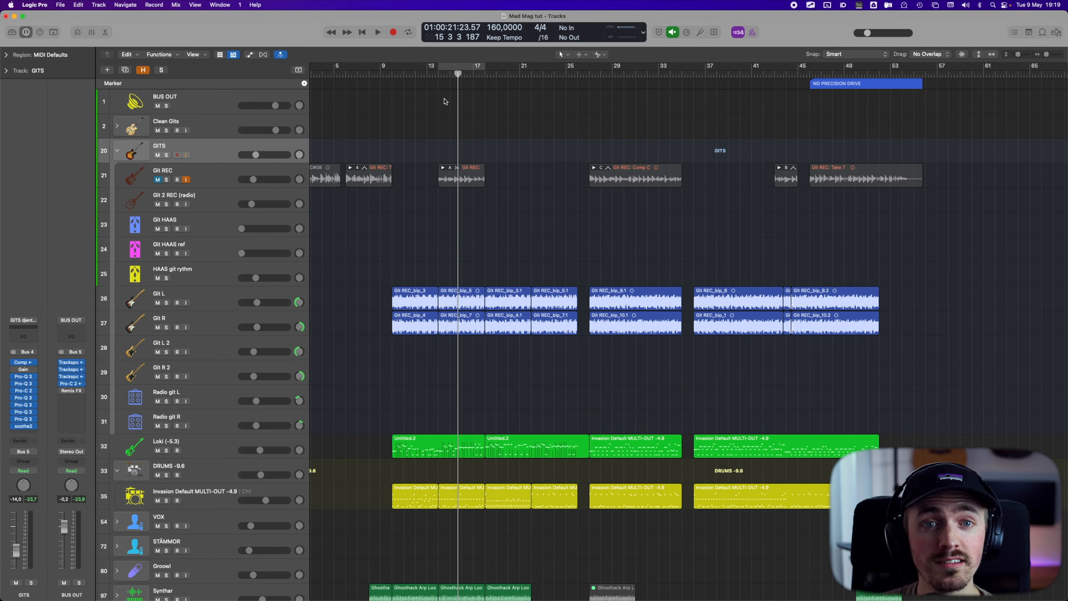
Step: Play the full mix from about bar 10 and solo the Loki bass track to hear its low end
double_click(391, 72)
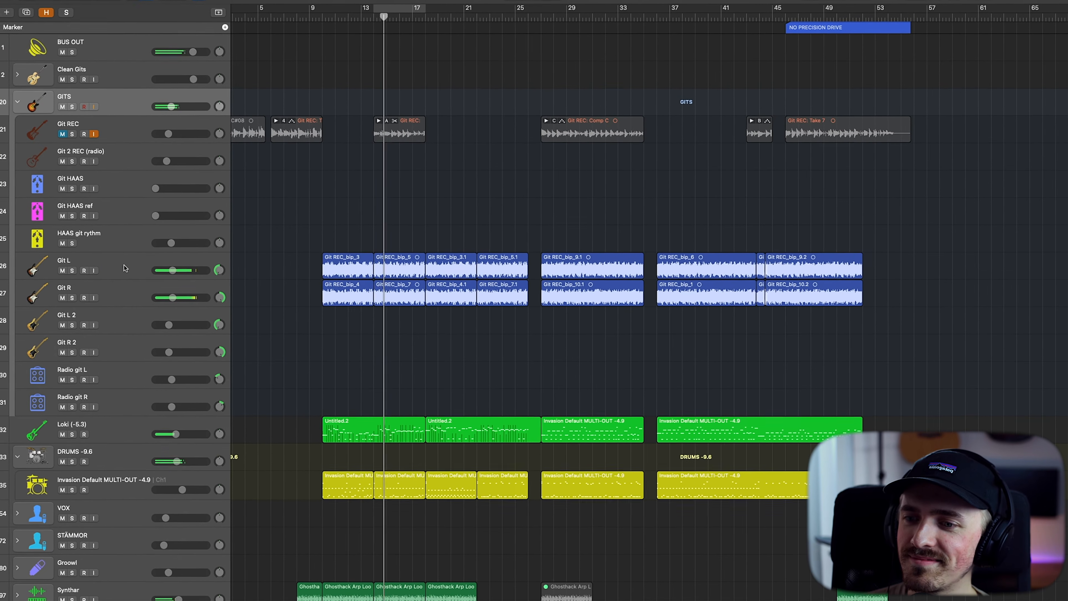
left_click(115, 436)
key("s")
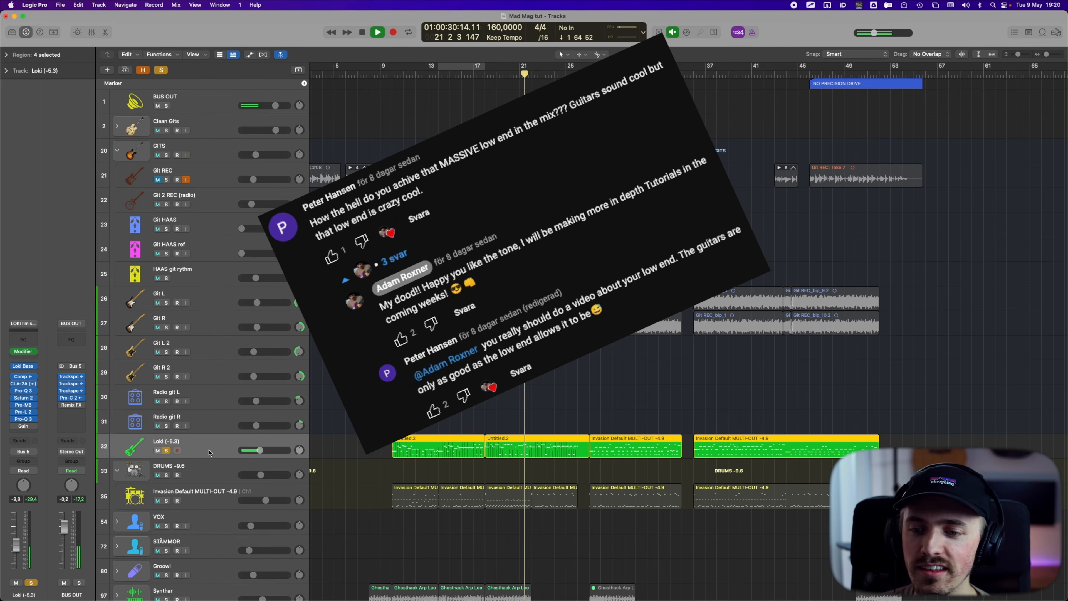
key("space")
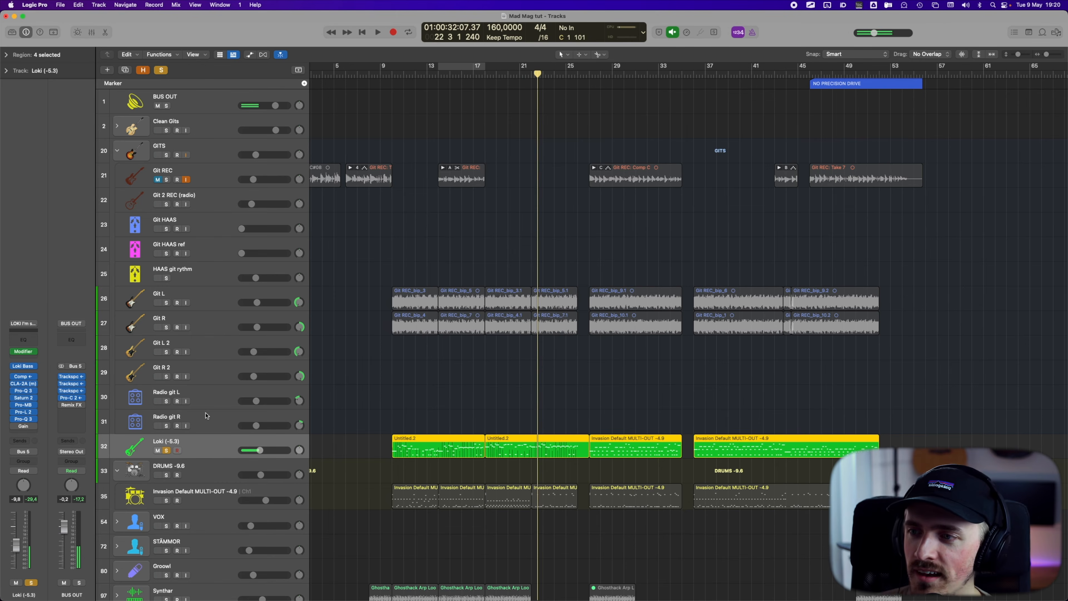
Step: Select the BUS OUT track, clear the solo, and loop playback of the full mix from bar 10 to about bar 55
left_click(203, 101)
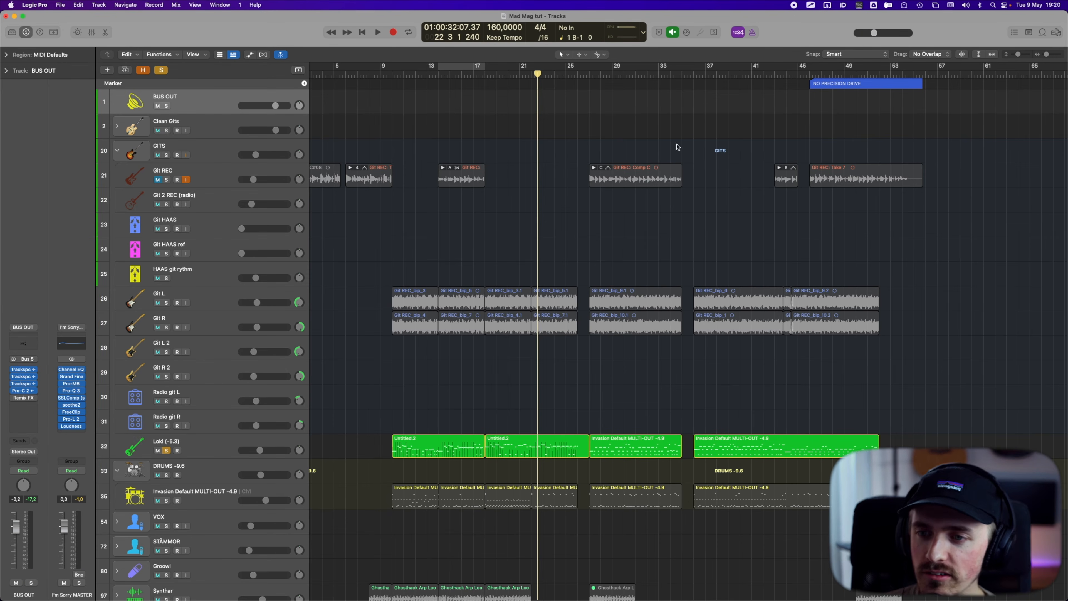
left_click(161, 70)
left_click_drag(393, 69, 914, 103)
key("space")
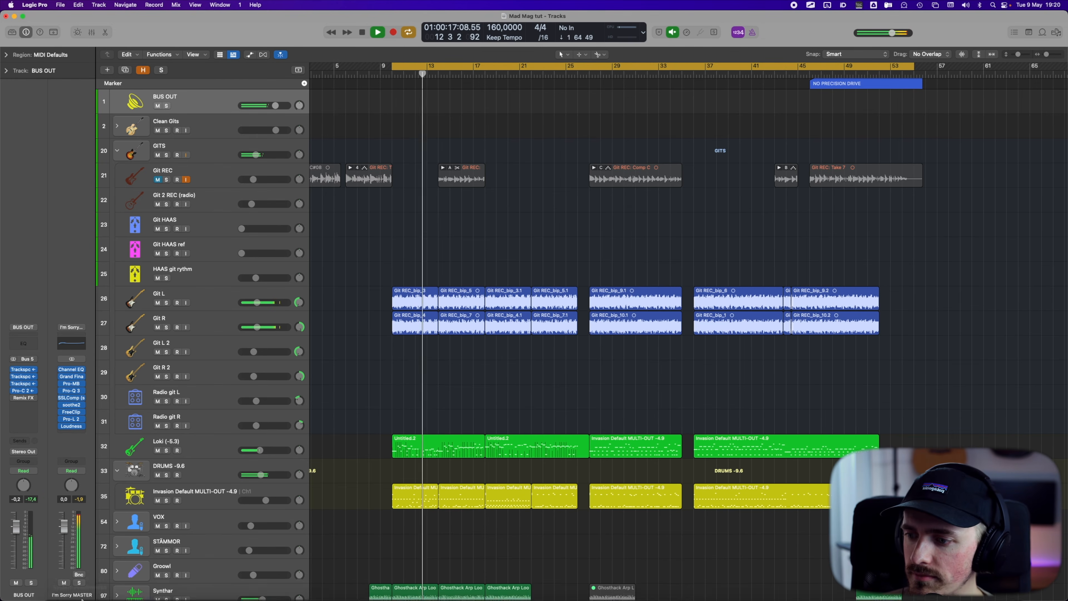
Step: Bypass all plug-ins on the master channel and insert a stereo Gain plug-in ahead of the Channel EQ
left_click(72, 327)
left_click(115, 410)
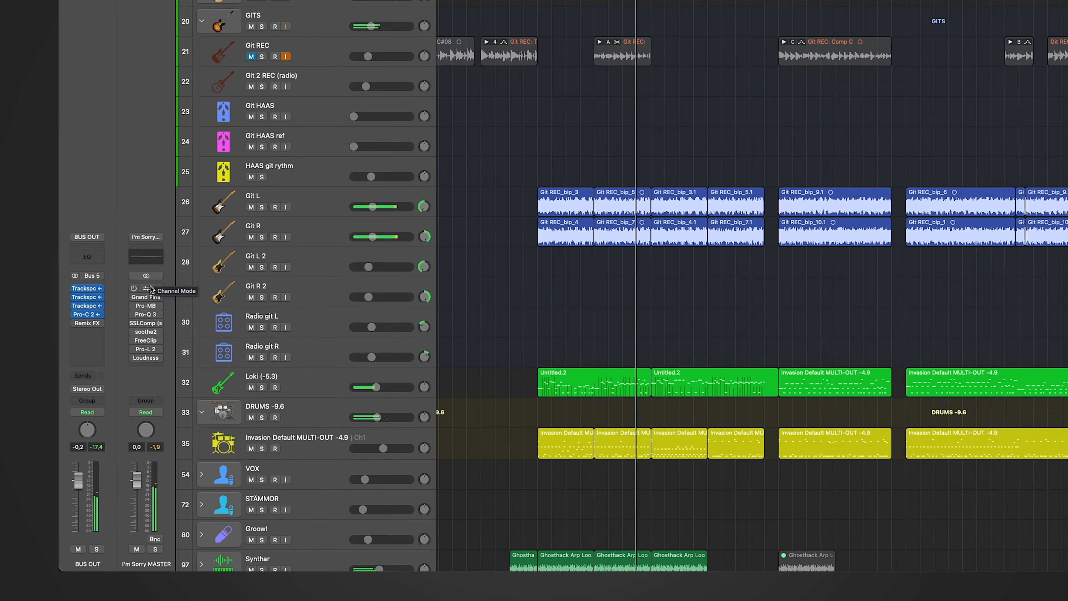
left_click(150, 291)
left_click(150, 287)
mouse_move(170, 508)
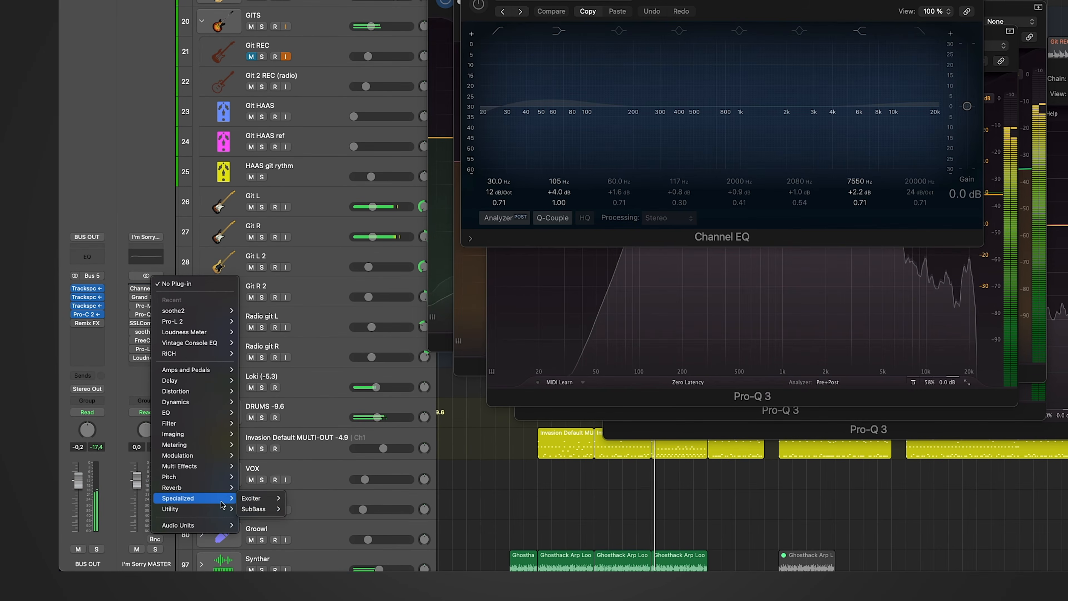
mouse_move(248, 519)
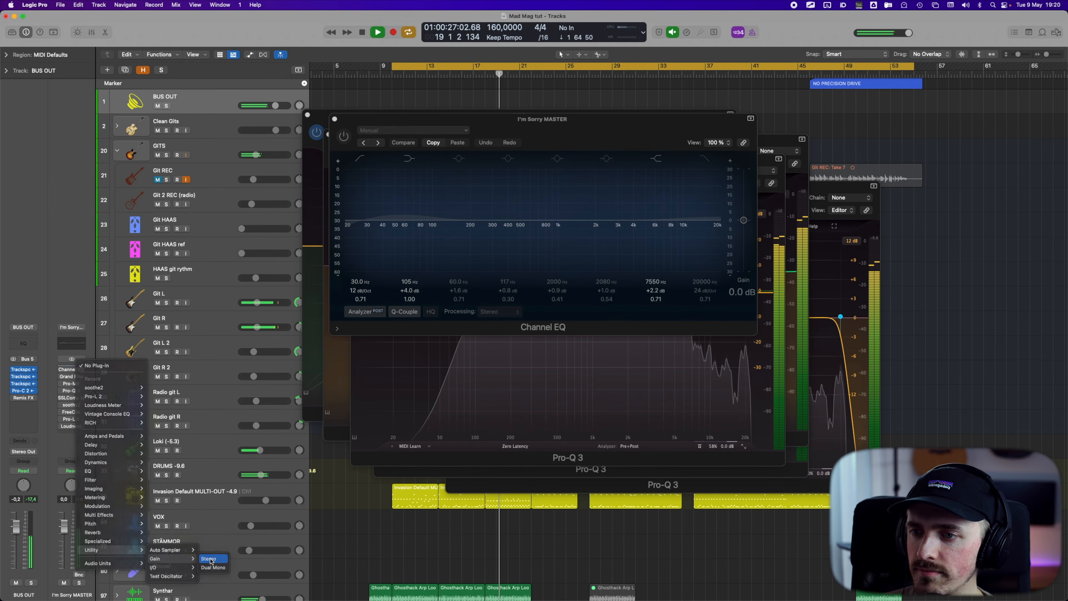
left_click(210, 559)
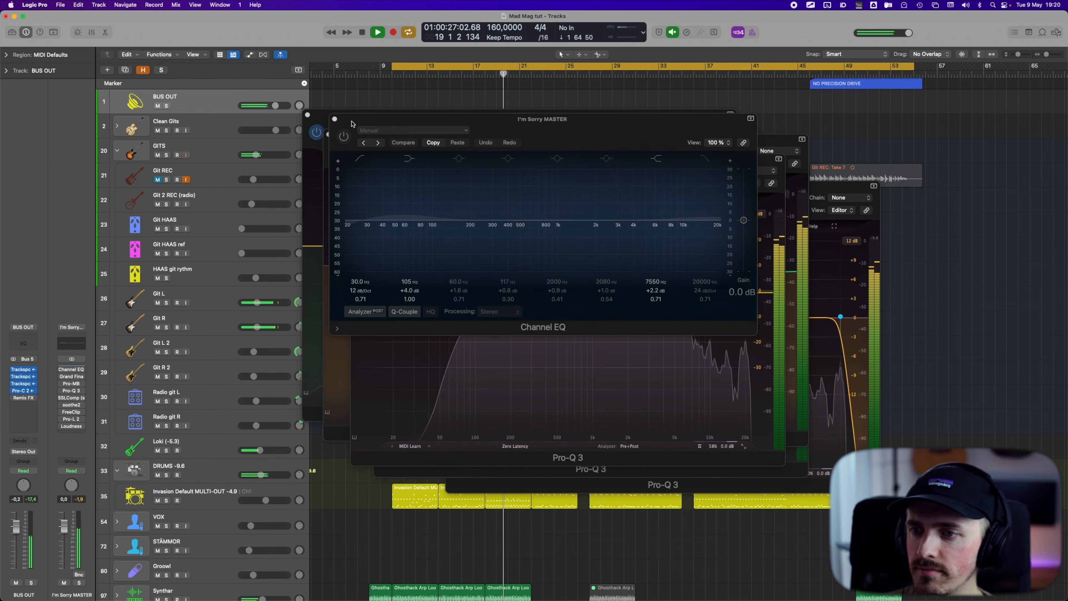
Step: Raise the Gain plug-in on the master channel to +24.0 dB while the full mix plays
mouse_move(362, 176)
left_mouse_down()
mouse_move(362, 162)
mouse_move(362, 176)
left_mouse_up()
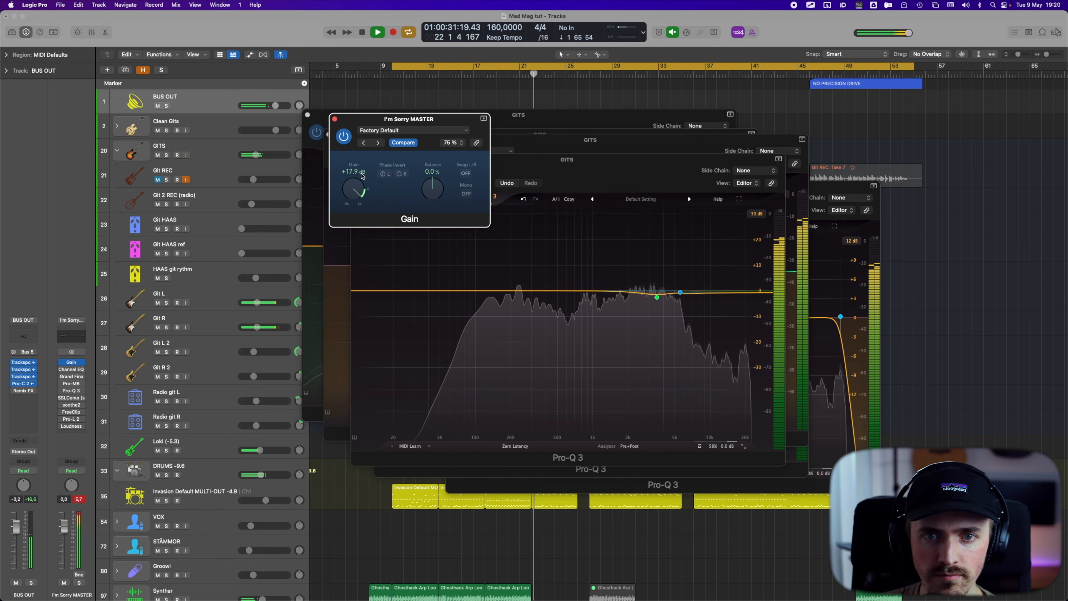
left_click(907, 35)
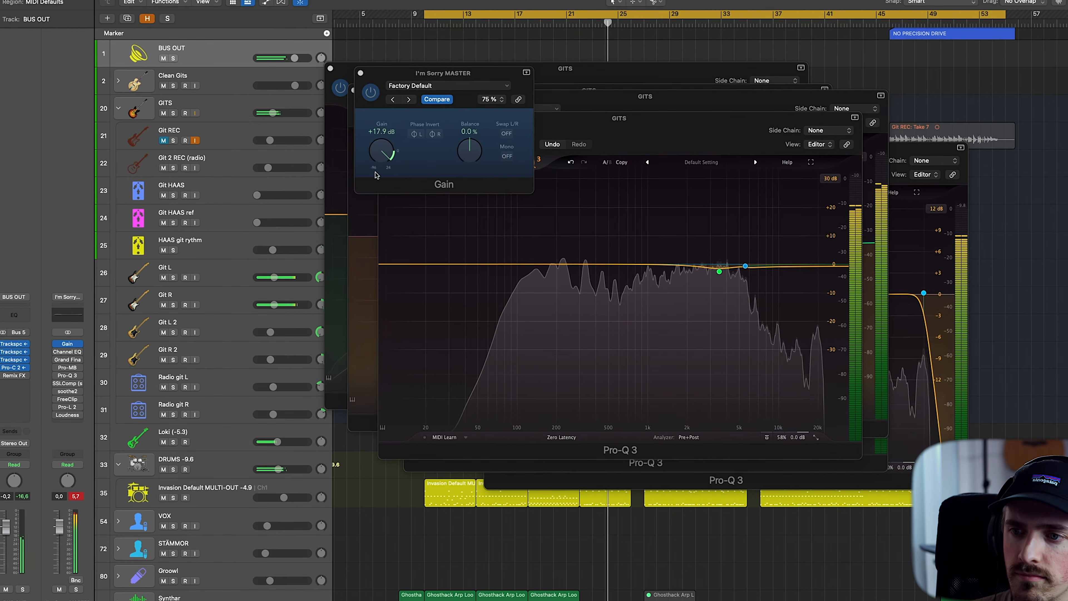
left_click_drag(379, 164, 387, 144)
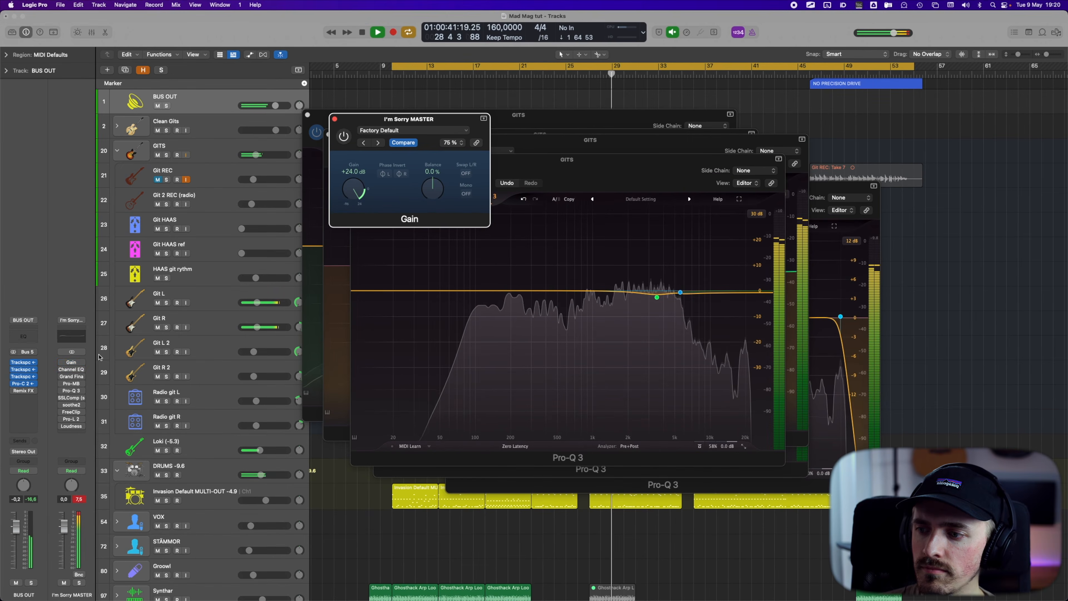
Step: Leave the Gain plug-in bypassed, reactivate the other master channel plug-ins, and close the Gain window
left_click(73, 322)
left_click(113, 392)
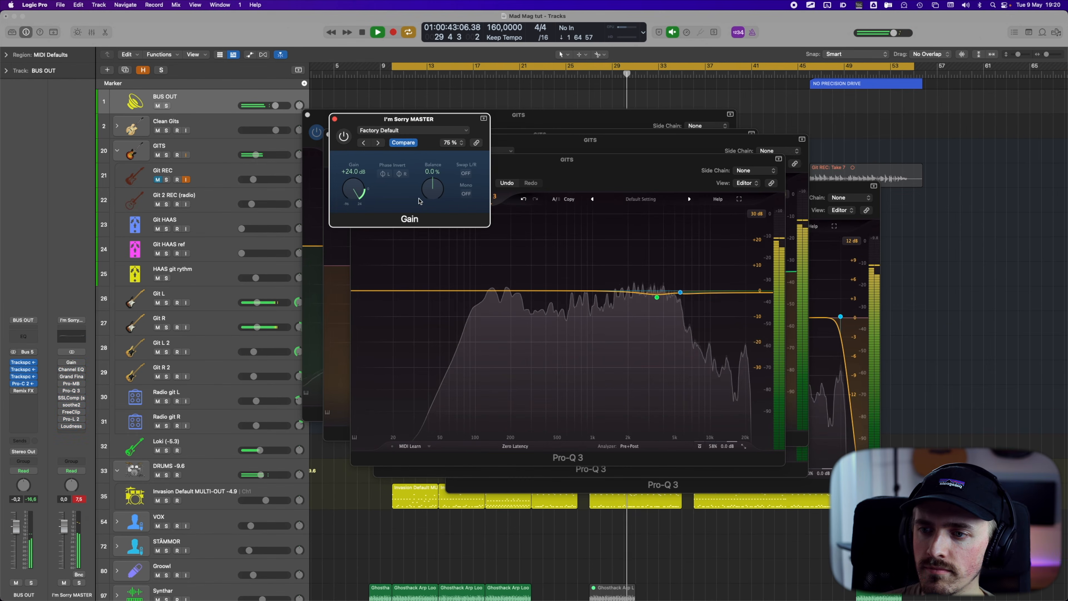
left_click(334, 120)
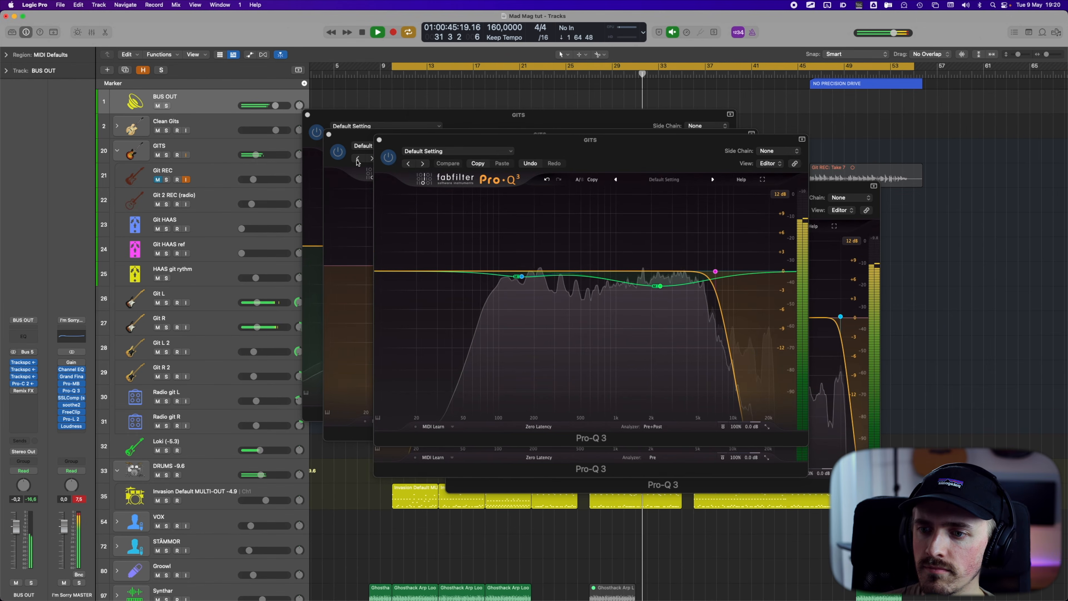
Step: Hide all open plug-in windows and stop playback of the mix
key("v")
key("v")
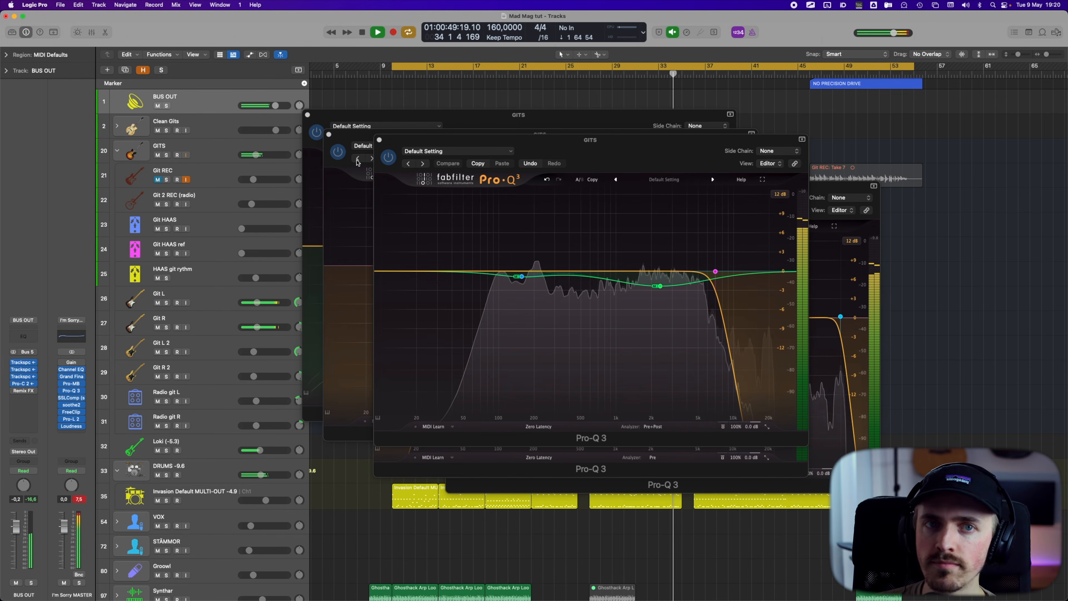
key("v")
key("v")
key("v")
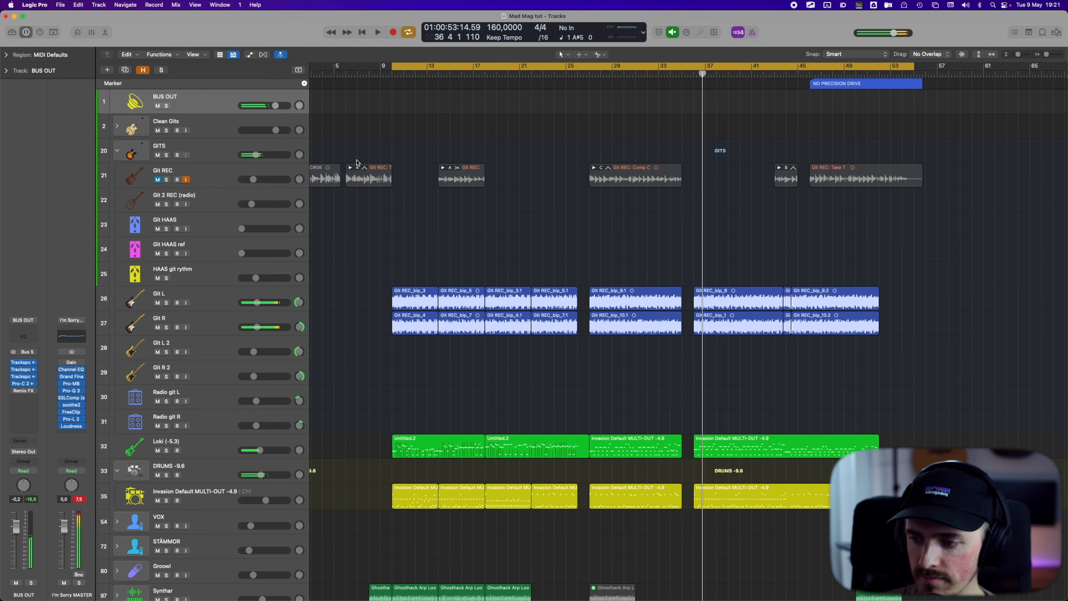
Step: Reset the master channel's peak level, and compare the mix playing from bar 10 with the Periphery Atropos target in iZotope Audiolens
left_click(79, 498)
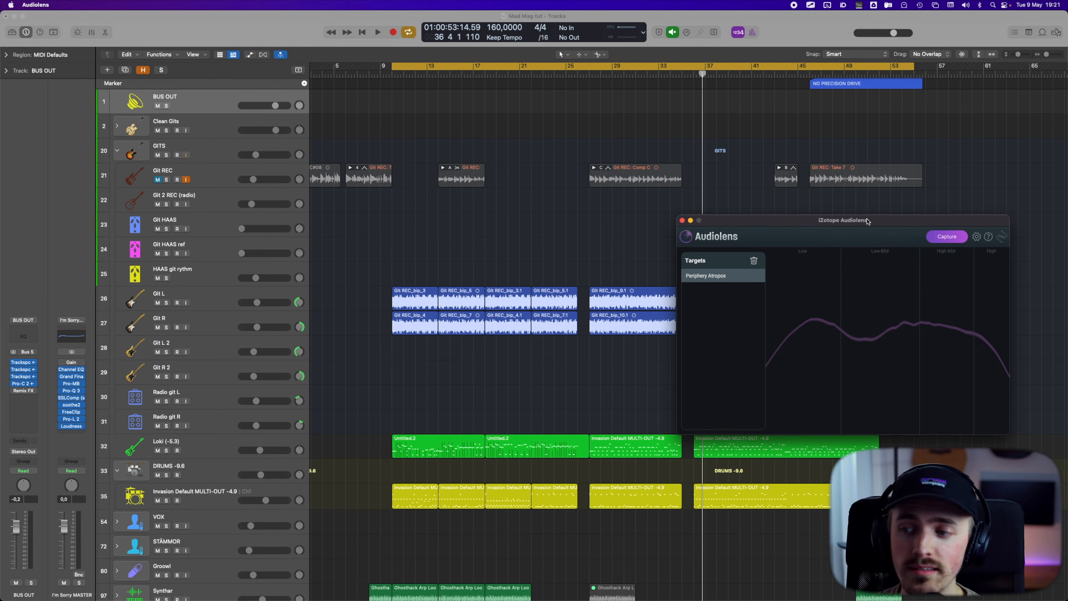
left_click_drag(827, 223, 697, 264)
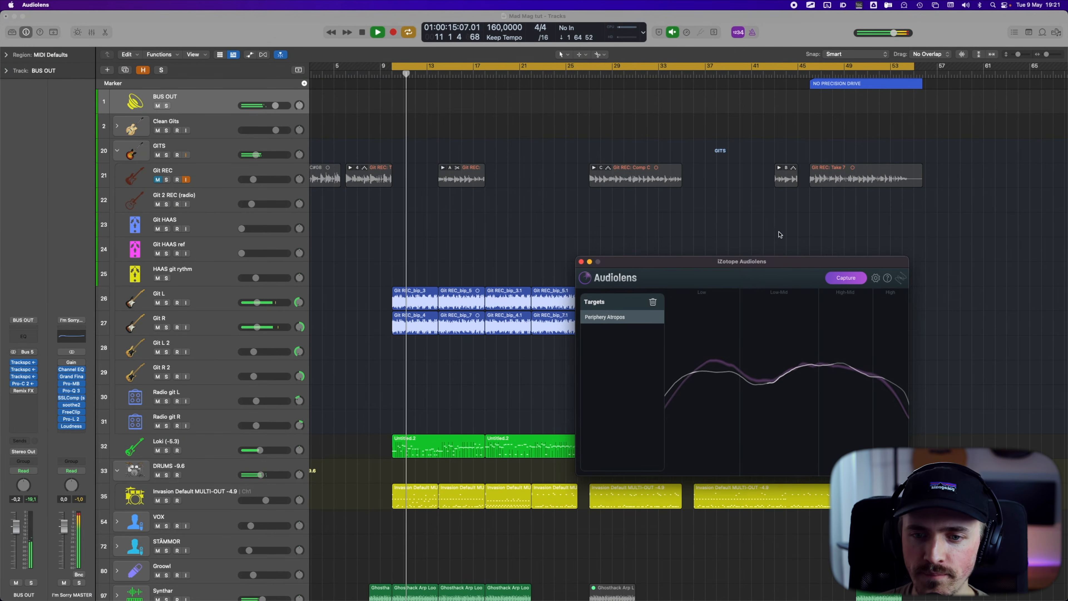
left_click_drag(781, 262, 788, 246)
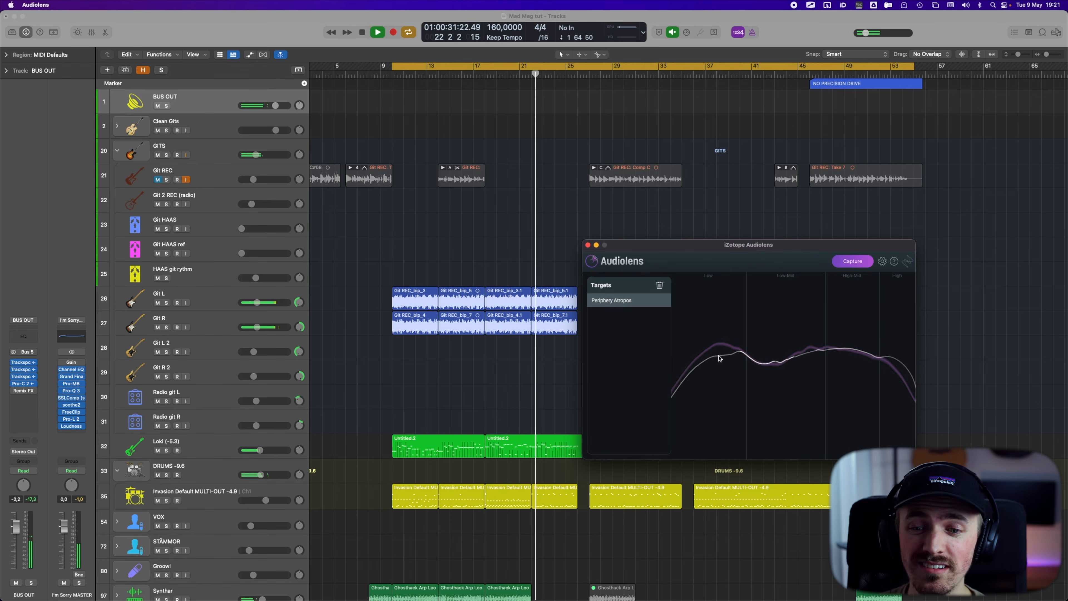
Step: Open the master channel's Pro-Q 3 beside Audiolens to examine its curve during playback, and stop playback and close the plug-in window
left_click(70, 393)
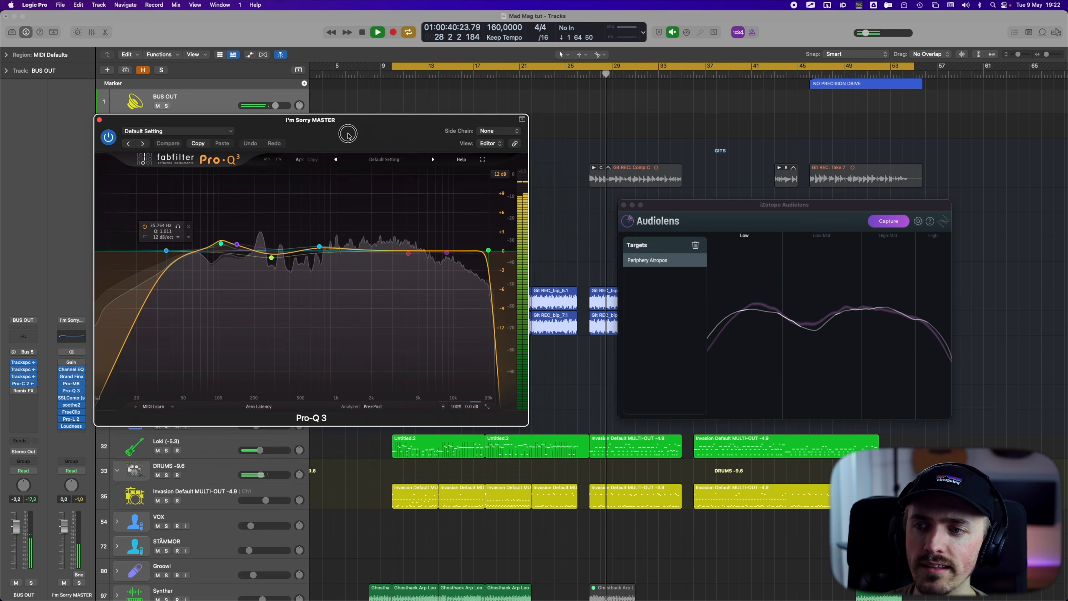
left_click_drag(348, 135, 424, 186)
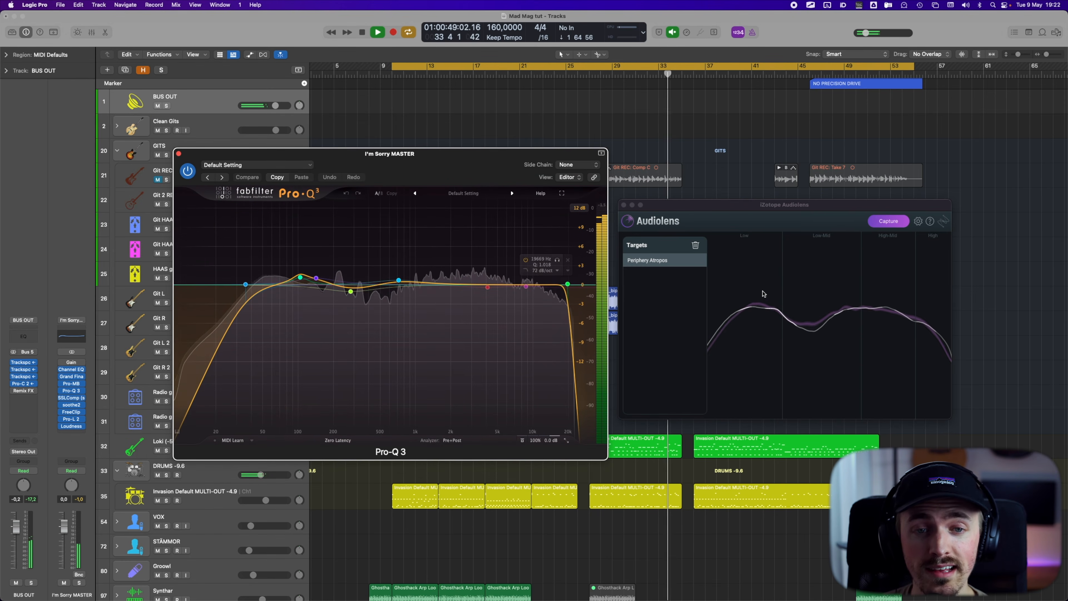
key("space")
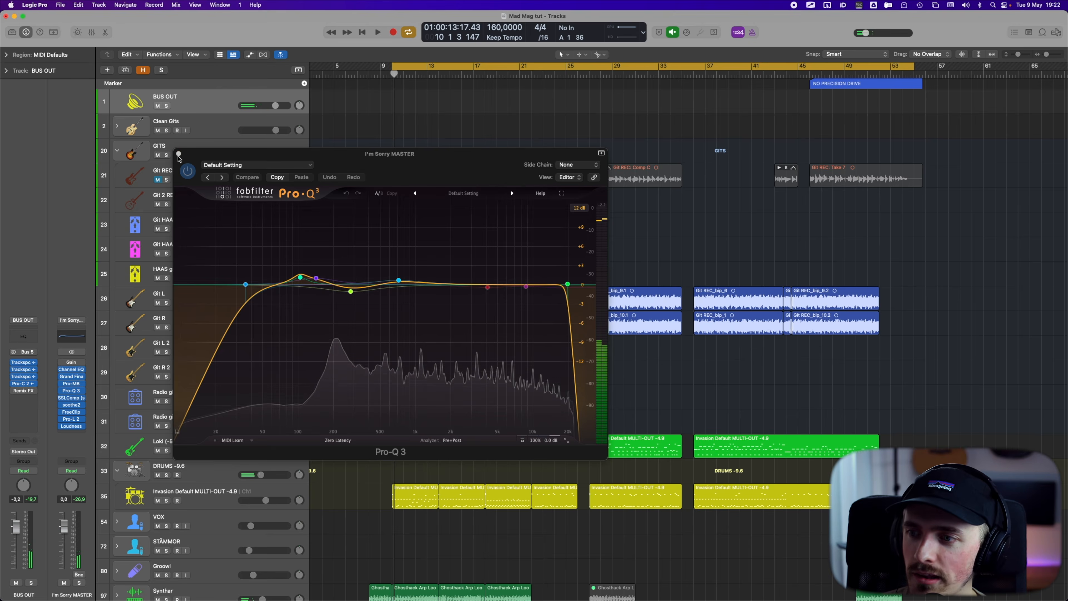
left_click(179, 153)
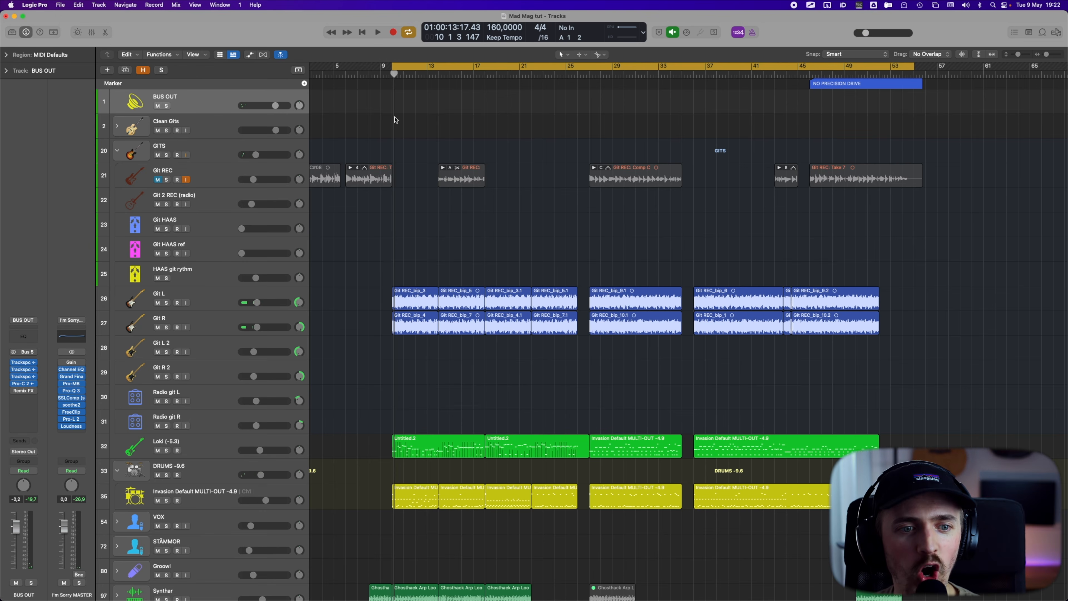